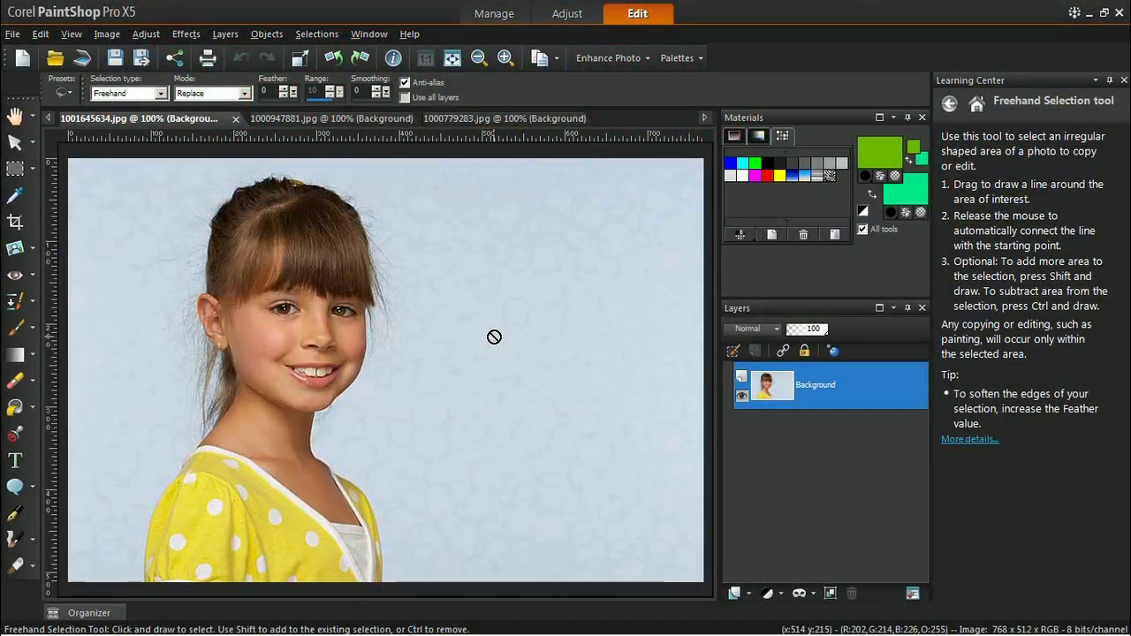
Step: Open the Layers menu for the girl's portrait
left_click(229, 37)
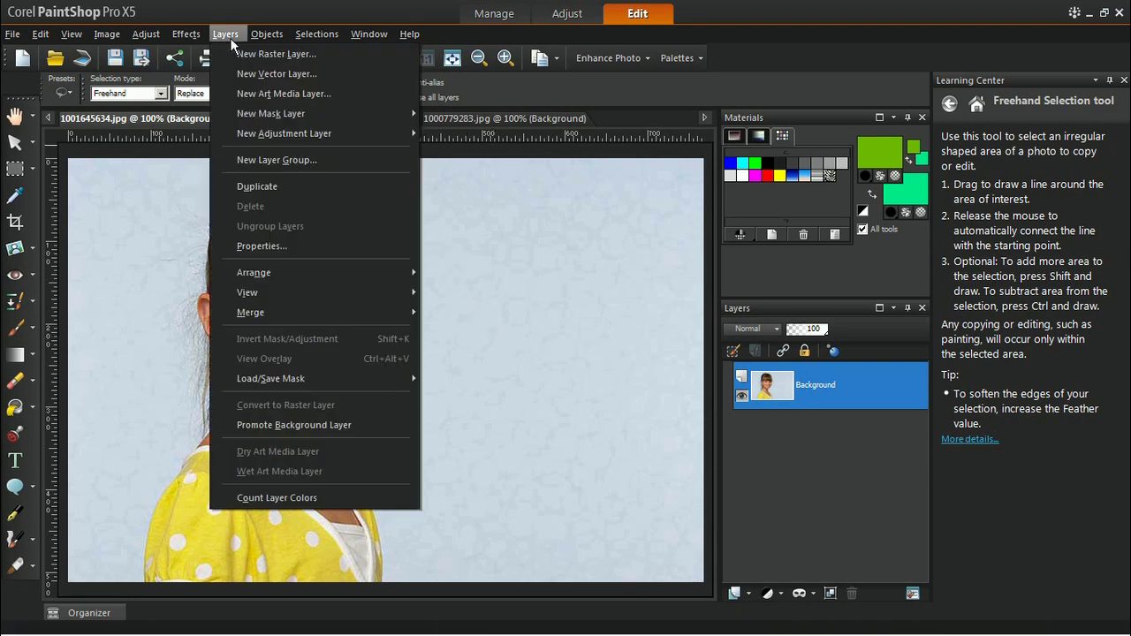
Step: Add an empty Raster 1 layer, then choose the Paint Brush with cyan as colour
left_click(282, 58)
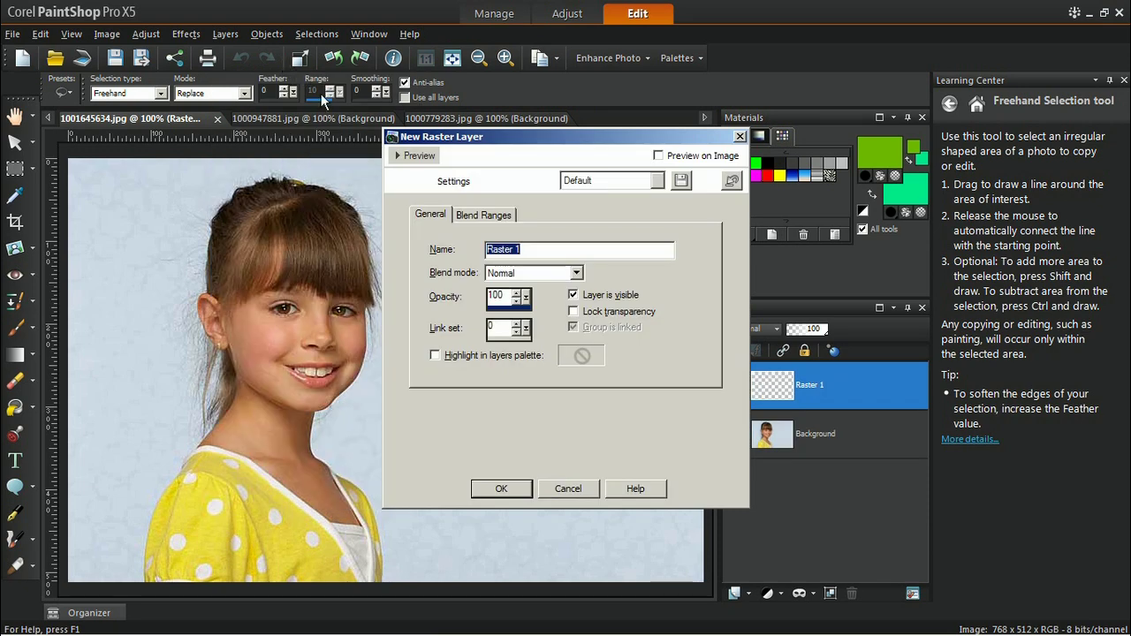
left_click(501, 490)
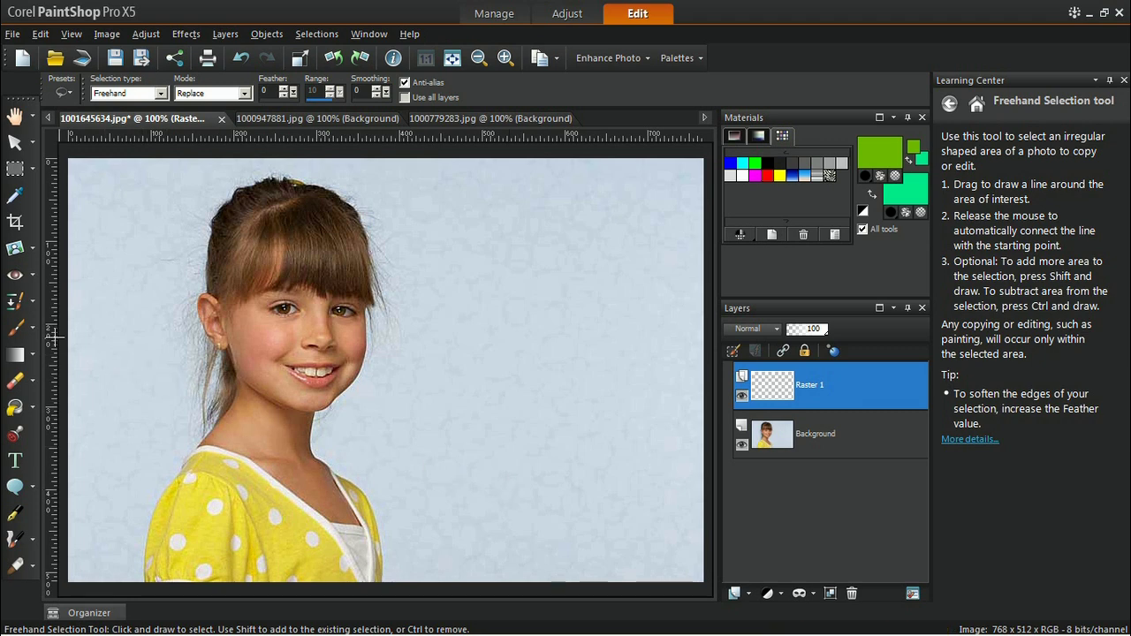
left_click(18, 329)
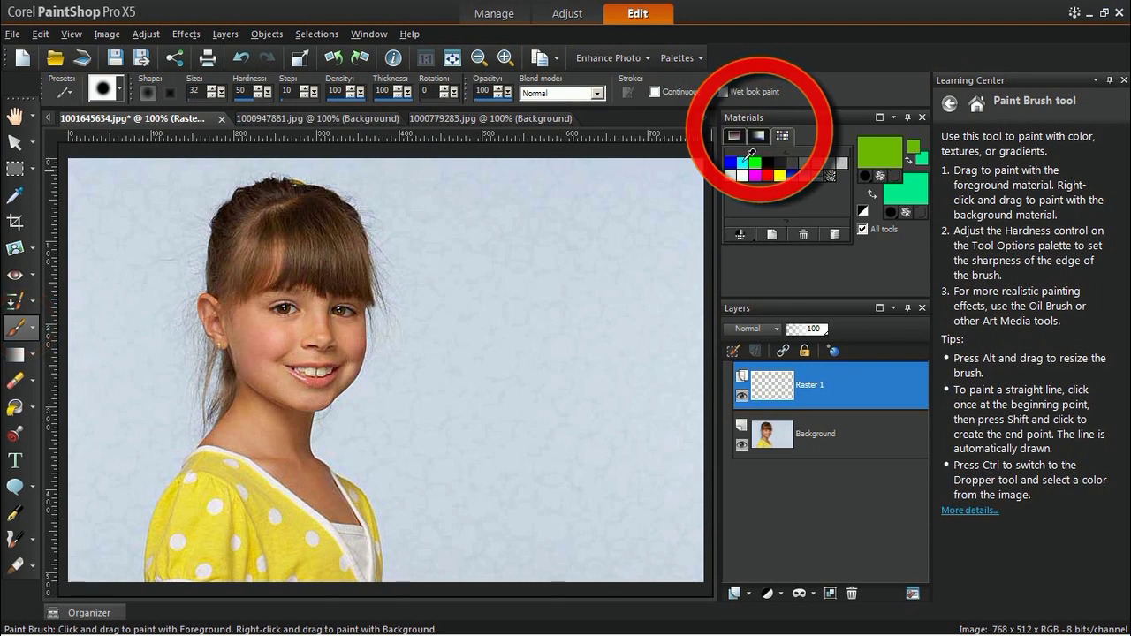
left_click(745, 162)
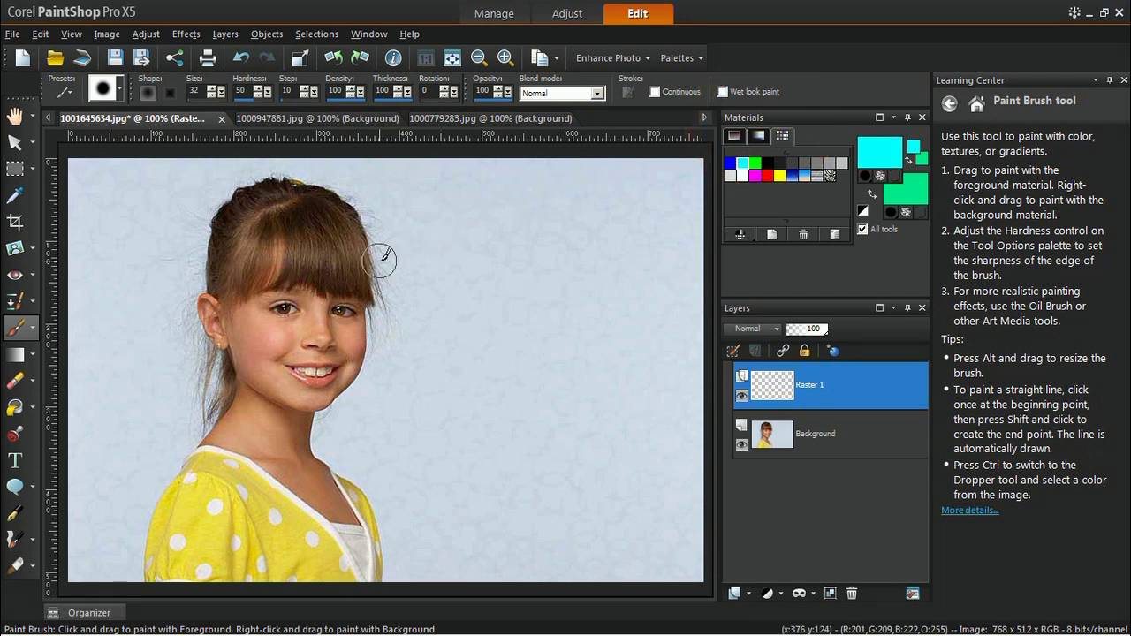
Step: Zoom to 400% on the girl's eyes and shrink the brush size from 32 to 4
scroll(296, 305, "up", 2)
scroll(301, 301, "up", 1)
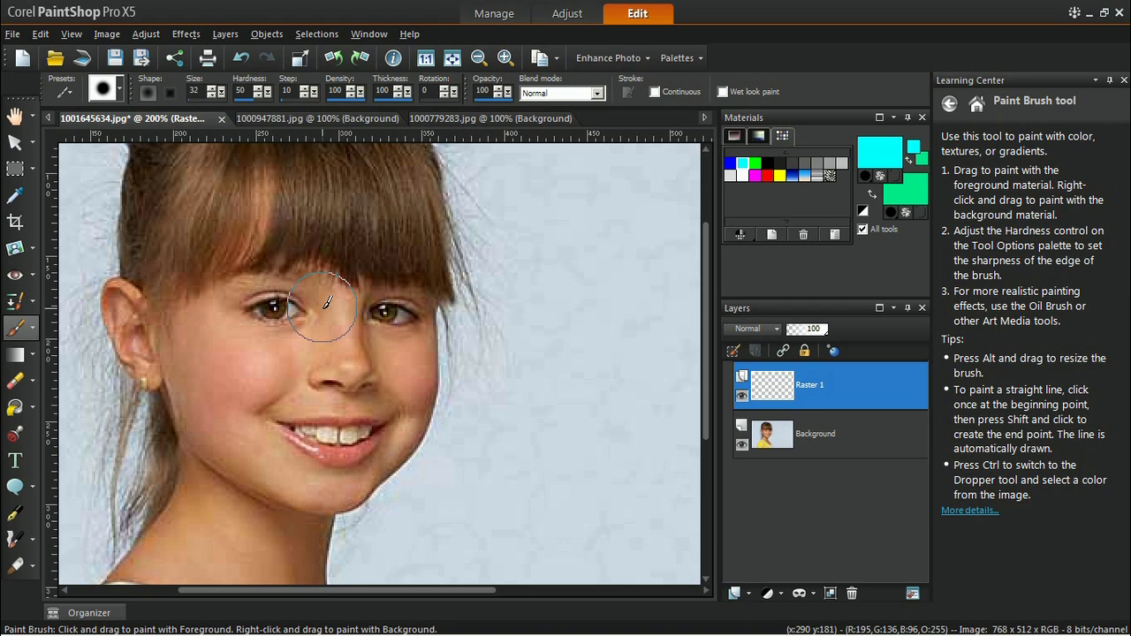
scroll(326, 302, "up", 1)
scroll(326, 301, "up", 1)
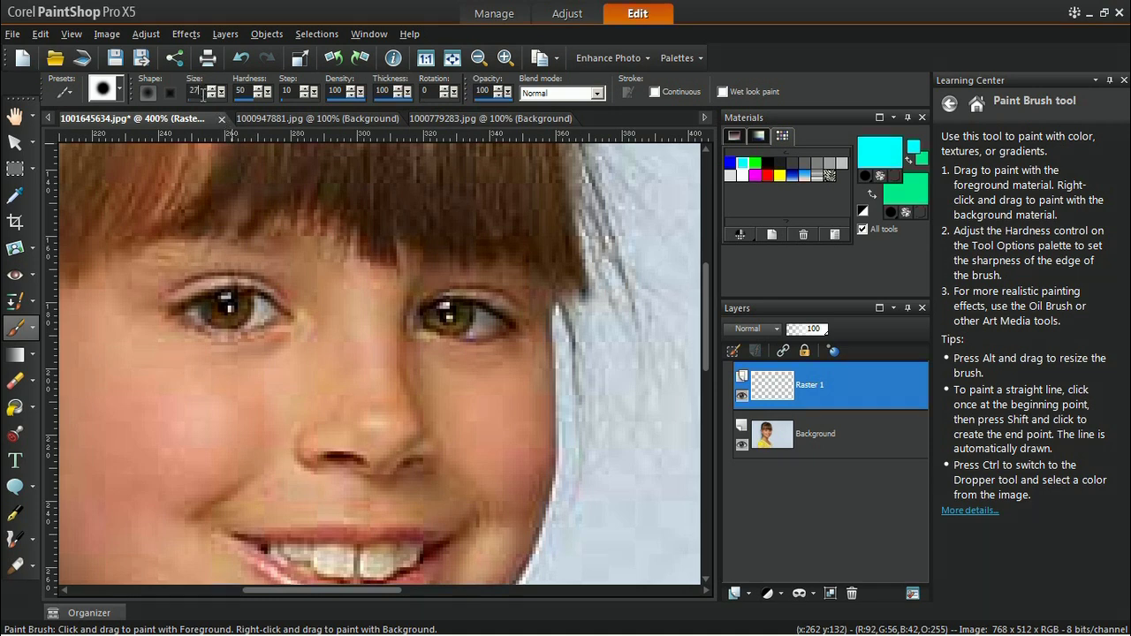
type("13")
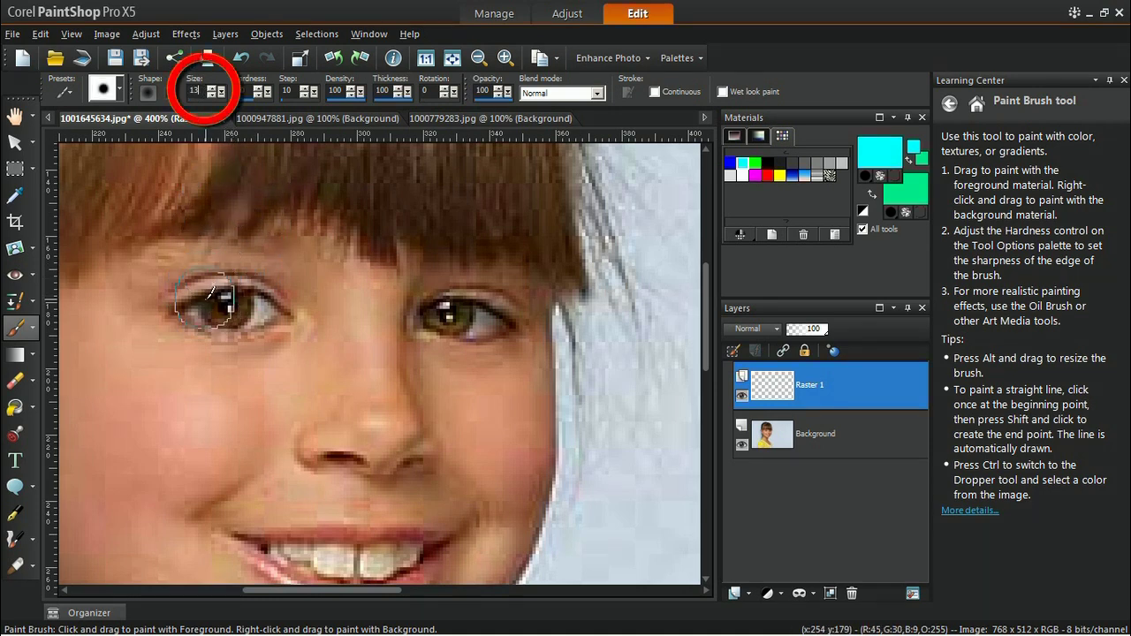
key("BackSpace")
key("BackSpace")
type("9")
key("BackSpace")
Step: Paint cyan over the girl's left and right irises on Raster 1
type("5")
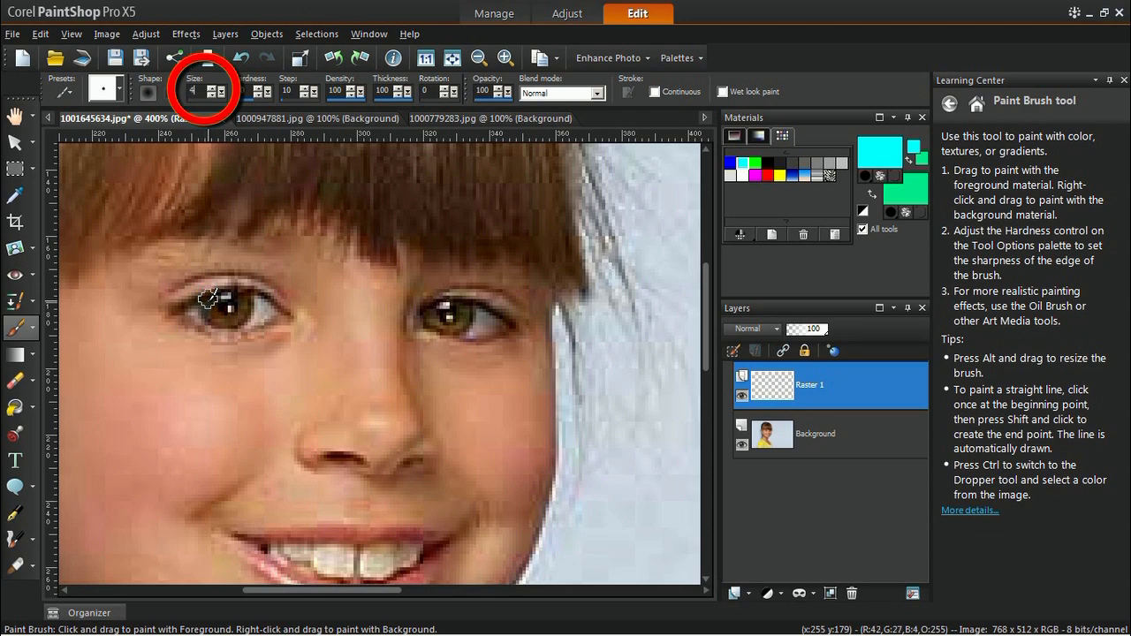
mouse_move(205, 299)
left_mouse_down()
mouse_move(221, 320)
mouse_move(252, 295)
mouse_move(231, 318)
mouse_move(201, 301)
mouse_move(215, 318)
left_mouse_up()
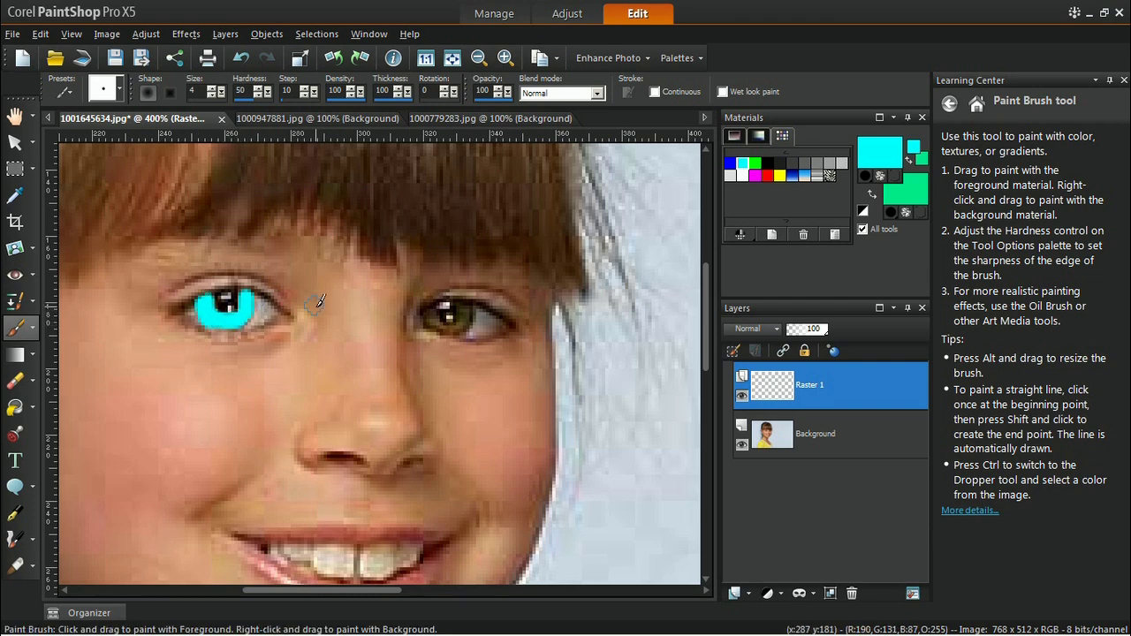
mouse_move(437, 311)
left_mouse_down()
mouse_move(449, 329)
mouse_move(465, 309)
mouse_move(429, 315)
mouse_move(455, 331)
left_mouse_up()
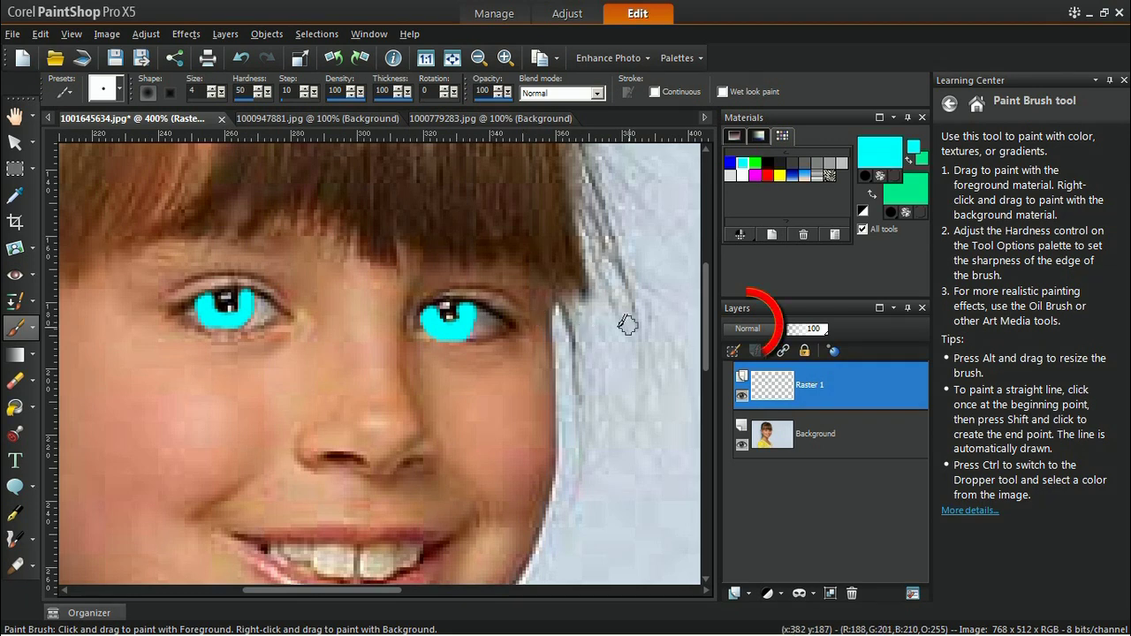
left_click(751, 329)
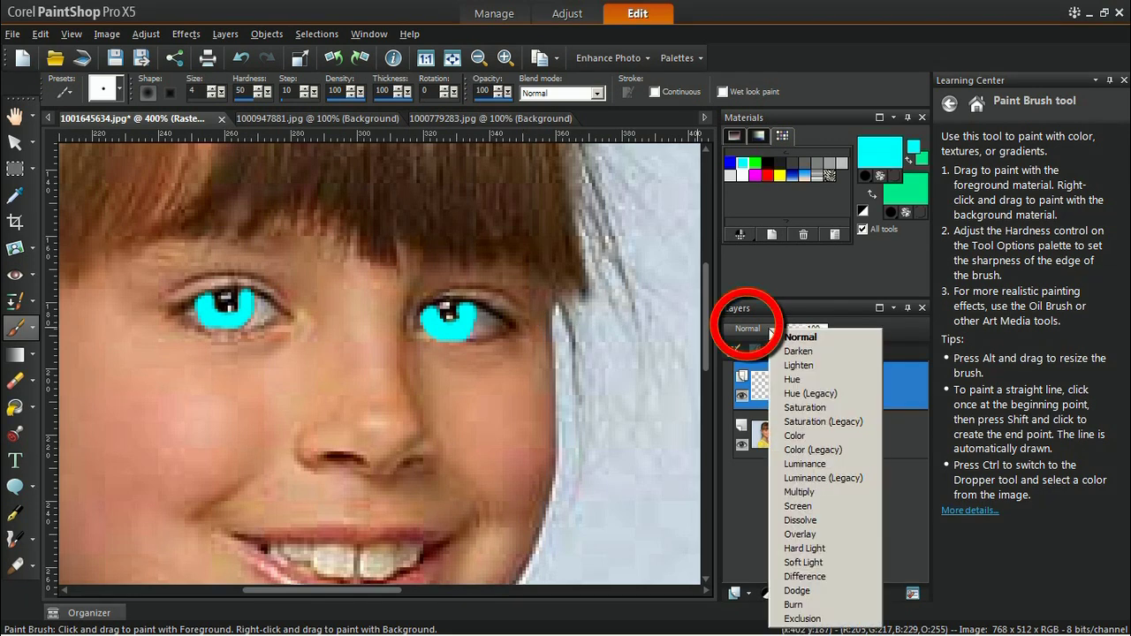
Step: Set Raster 1 to Hue blend, erase stray cyan with a size-13 eraser, and lower opacity to 67
left_click(791, 380)
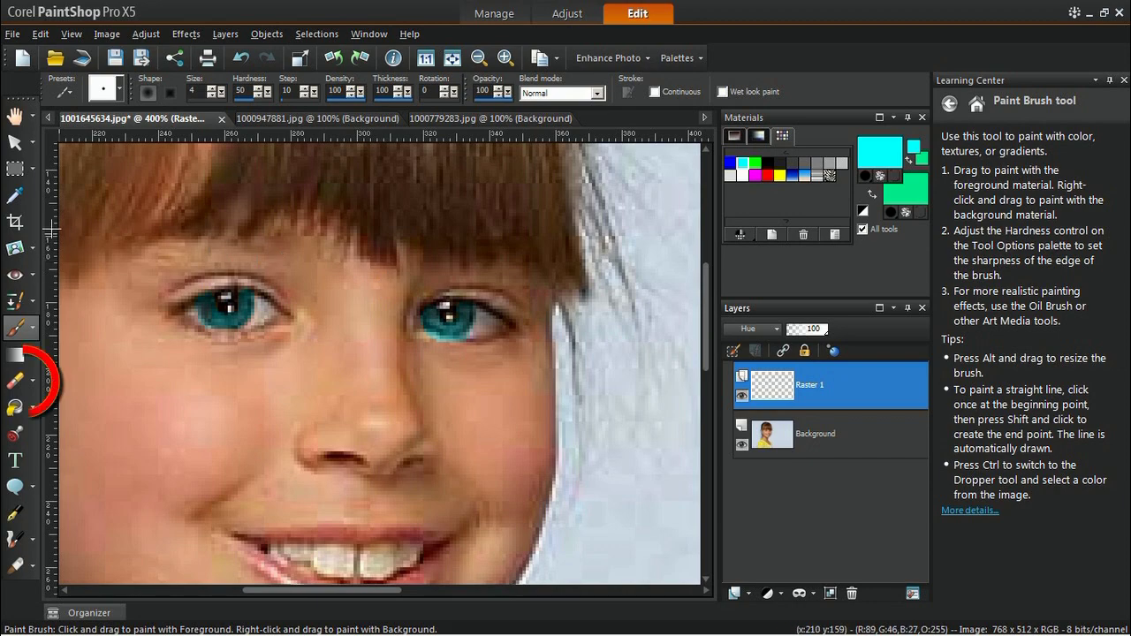
left_click(15, 380)
scroll(165, 303, "down", 2)
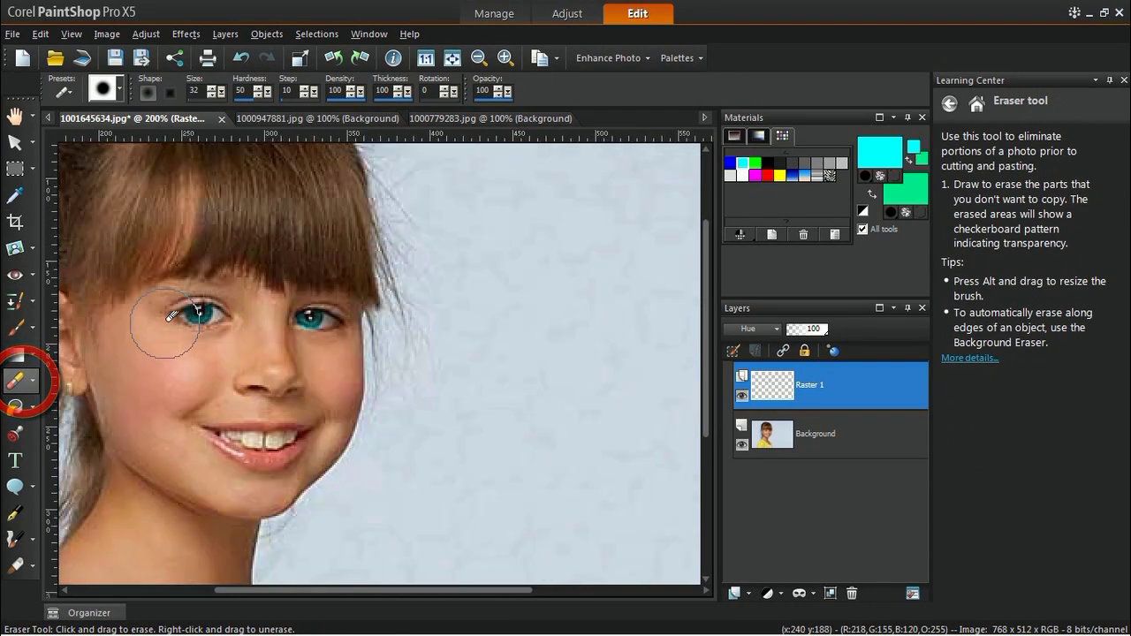
scroll(171, 315, "up", 2)
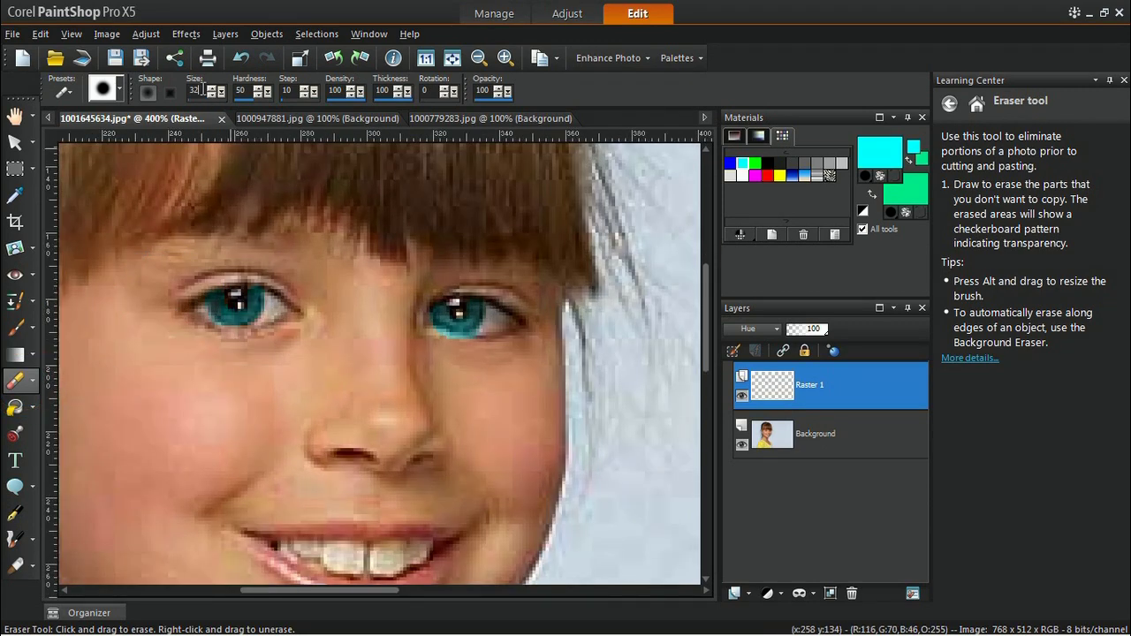
mouse_move(216, 188)
left_mouse_down()
mouse_move(170, 302)
mouse_move(179, 327)
mouse_move(220, 343)
mouse_move(274, 341)
left_mouse_up()
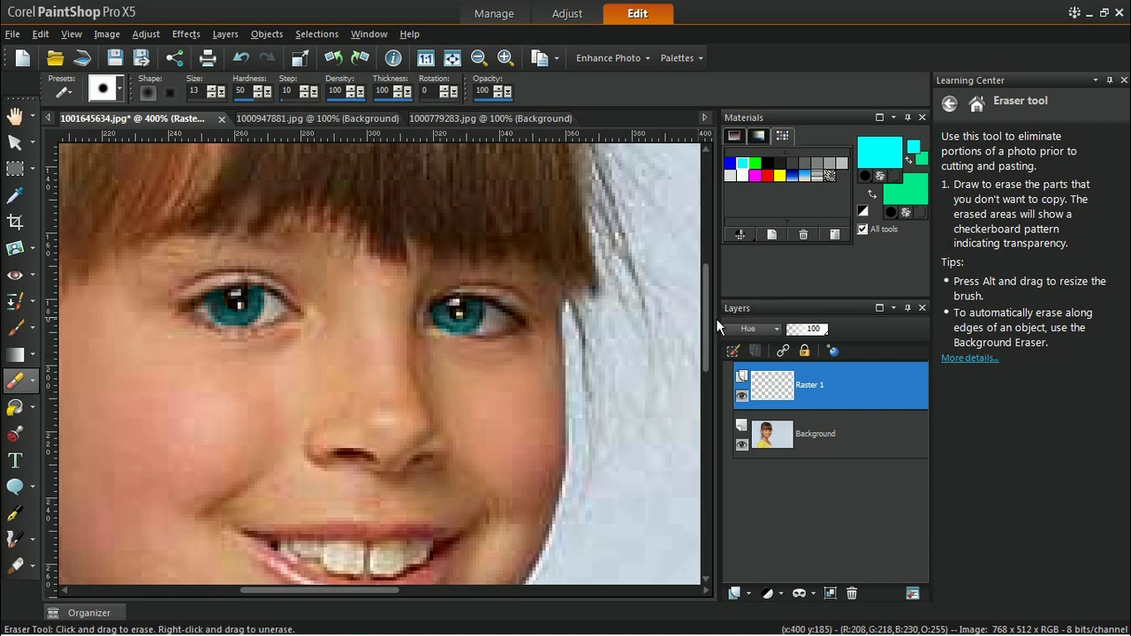
left_click_drag(827, 333, 812, 332)
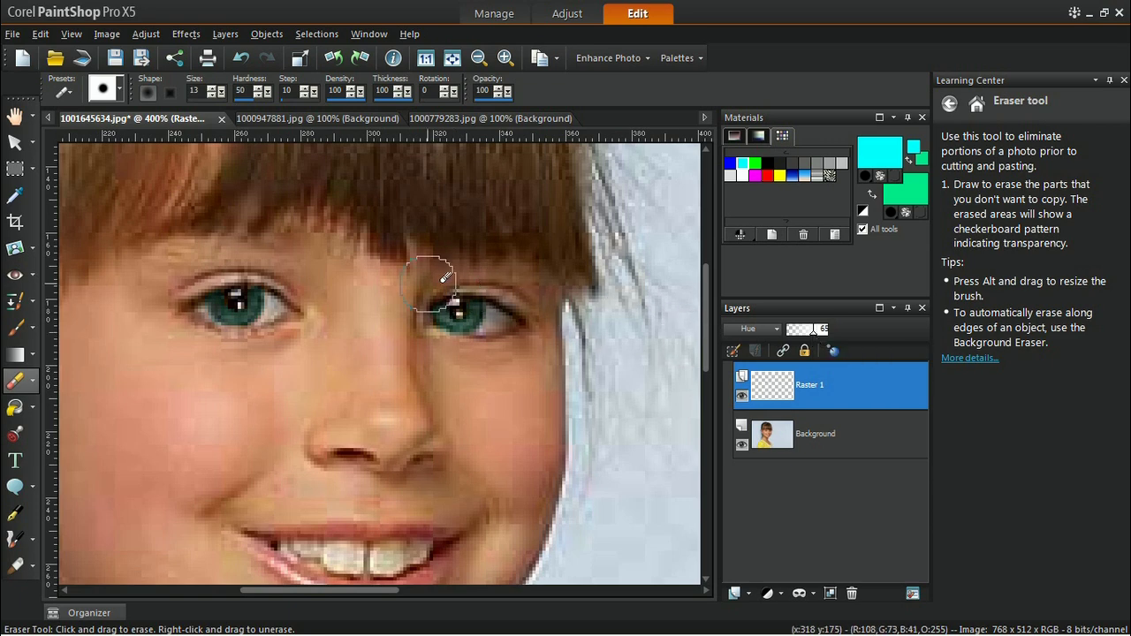
Step: Switch to 1000947881.jpg, zoom to 250% and pan to the woman's eyes
left_click(15, 116)
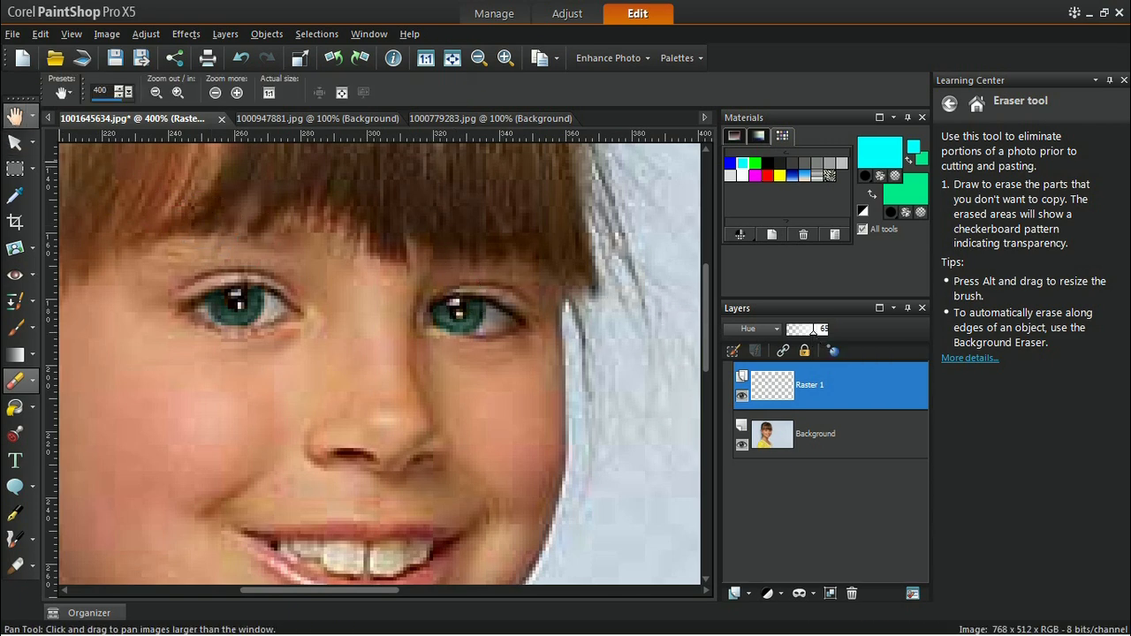
left_click(425, 59)
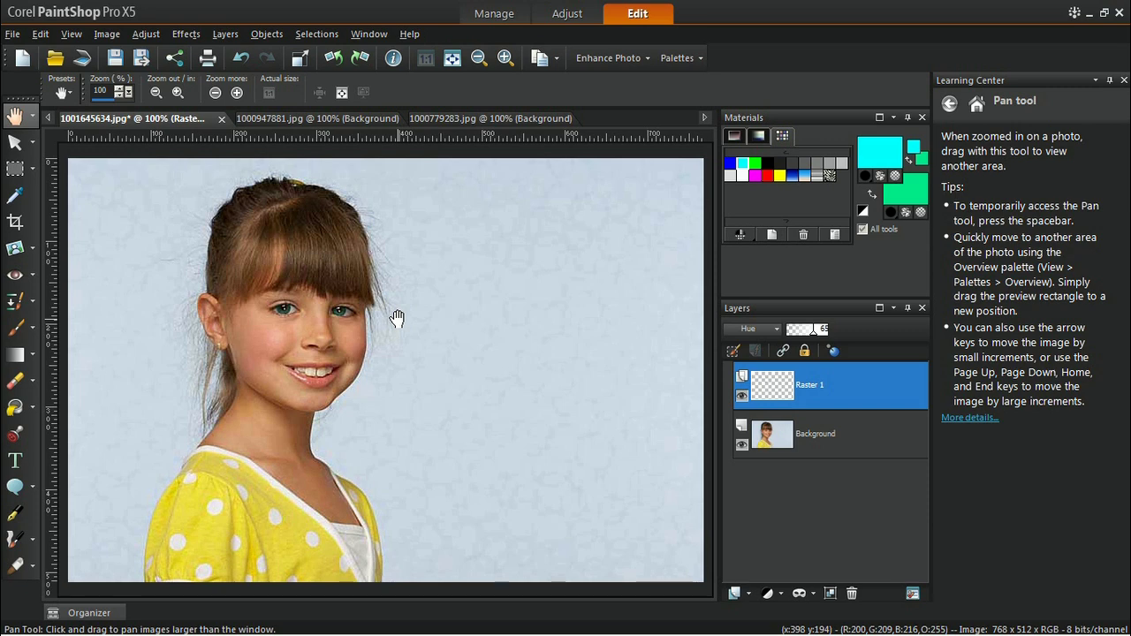
left_click(344, 118)
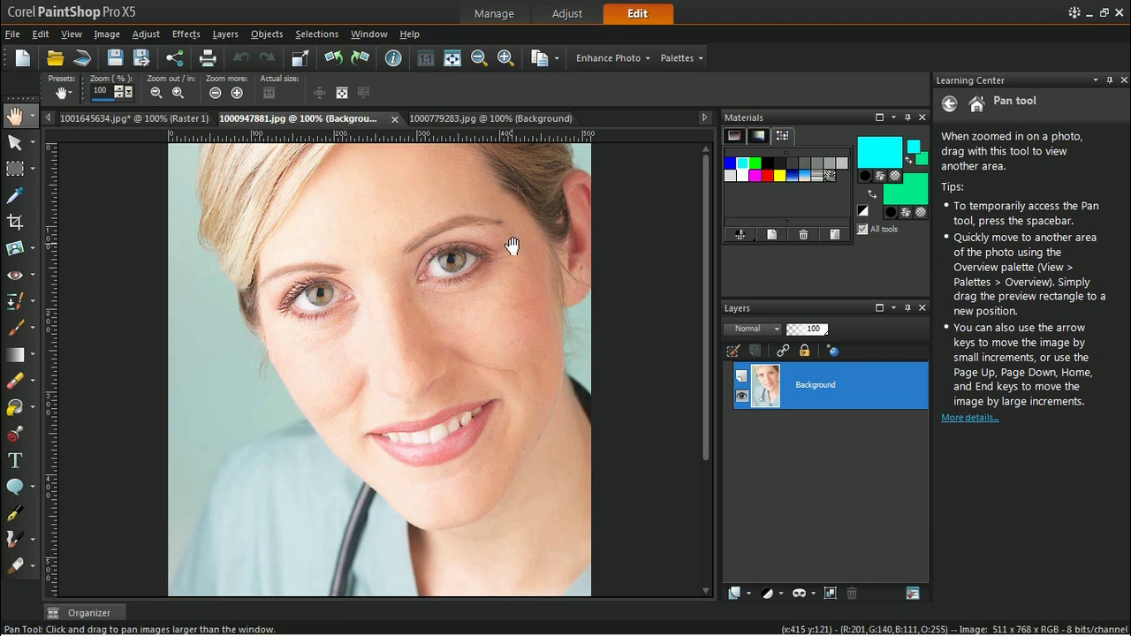
scroll(486, 234, "up", 4)
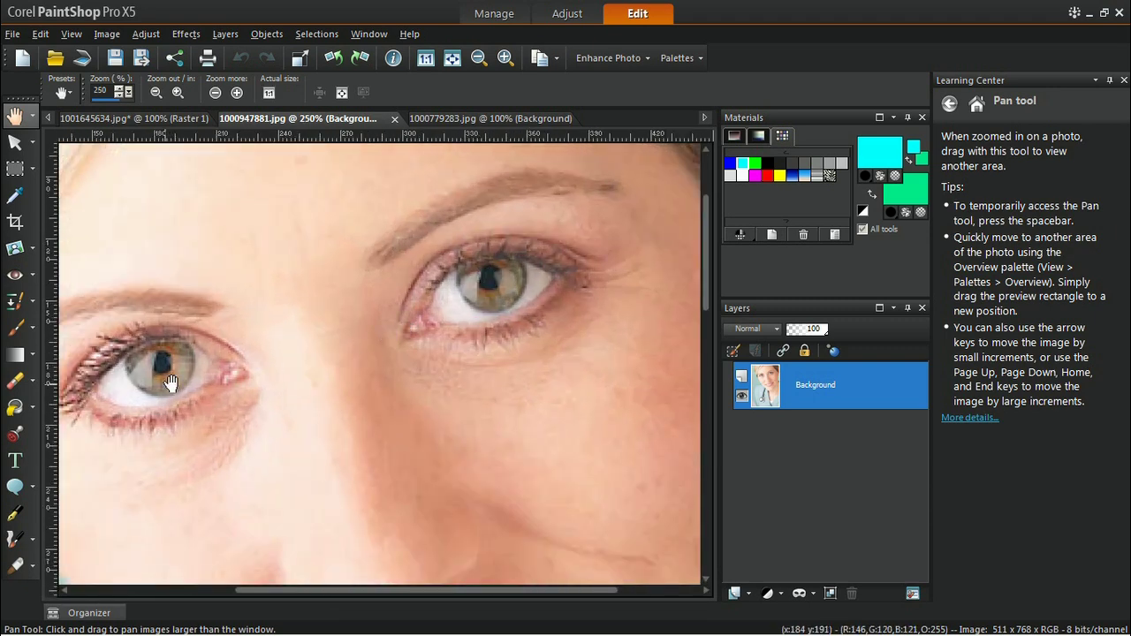
left_click_drag(171, 382, 235, 367)
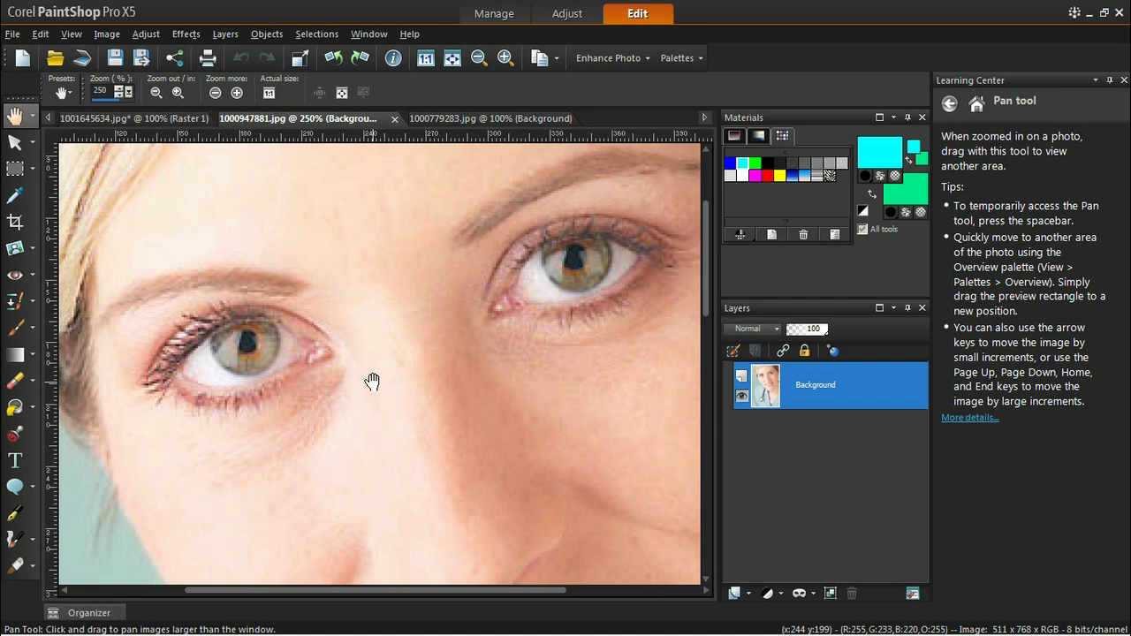
Step: Choose the Freehand Selection tool with the Smart Edge selection type
left_click(35, 172)
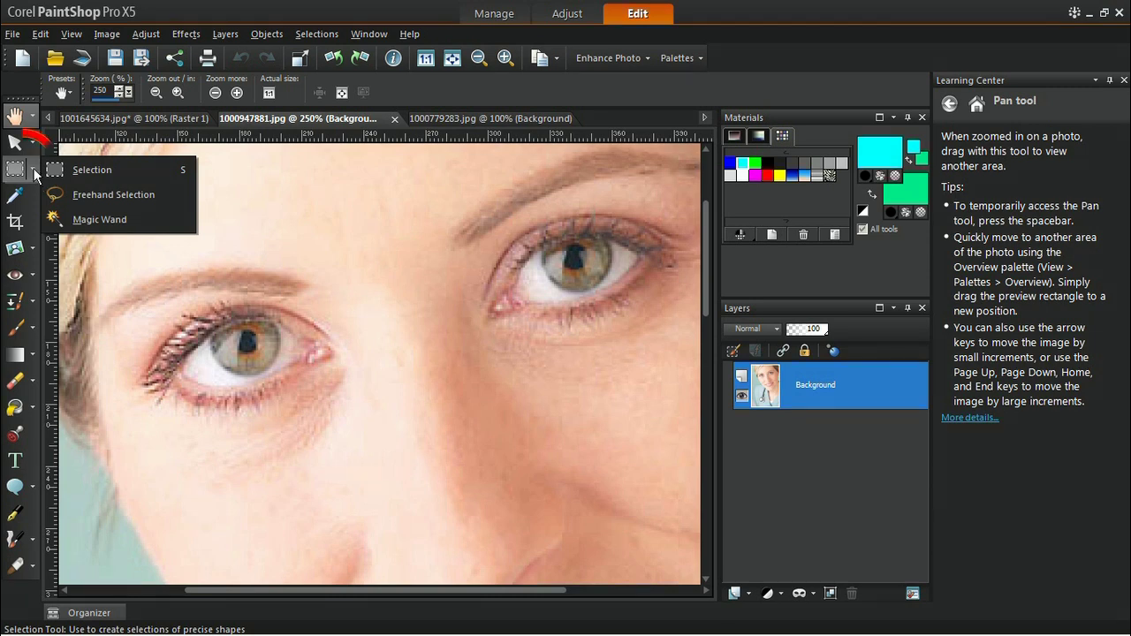
left_click(89, 195)
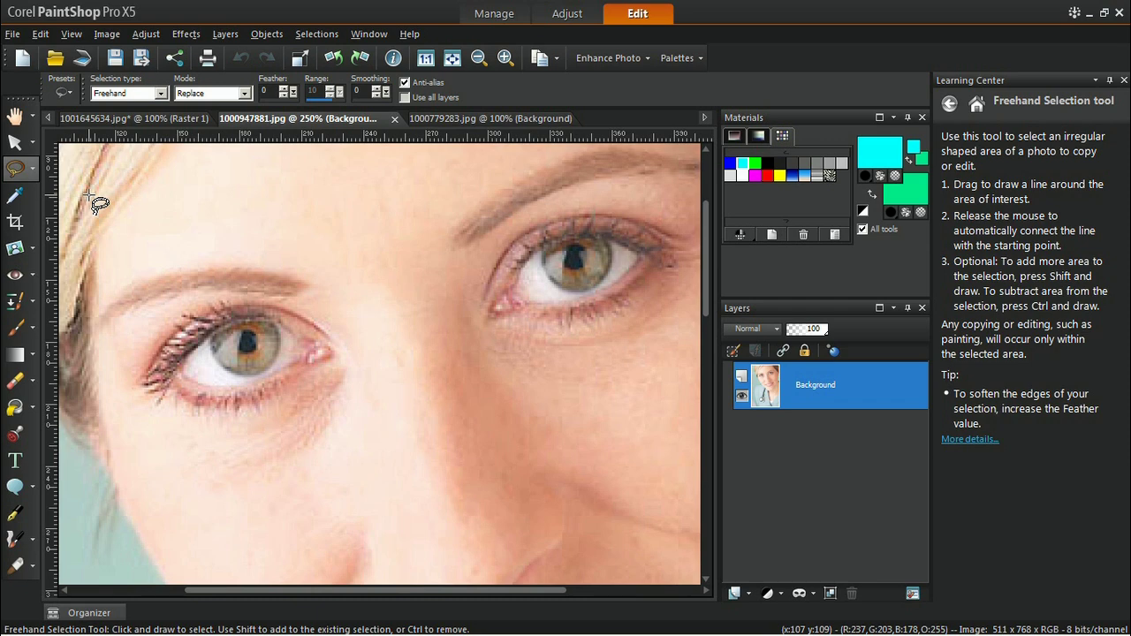
left_click(132, 93)
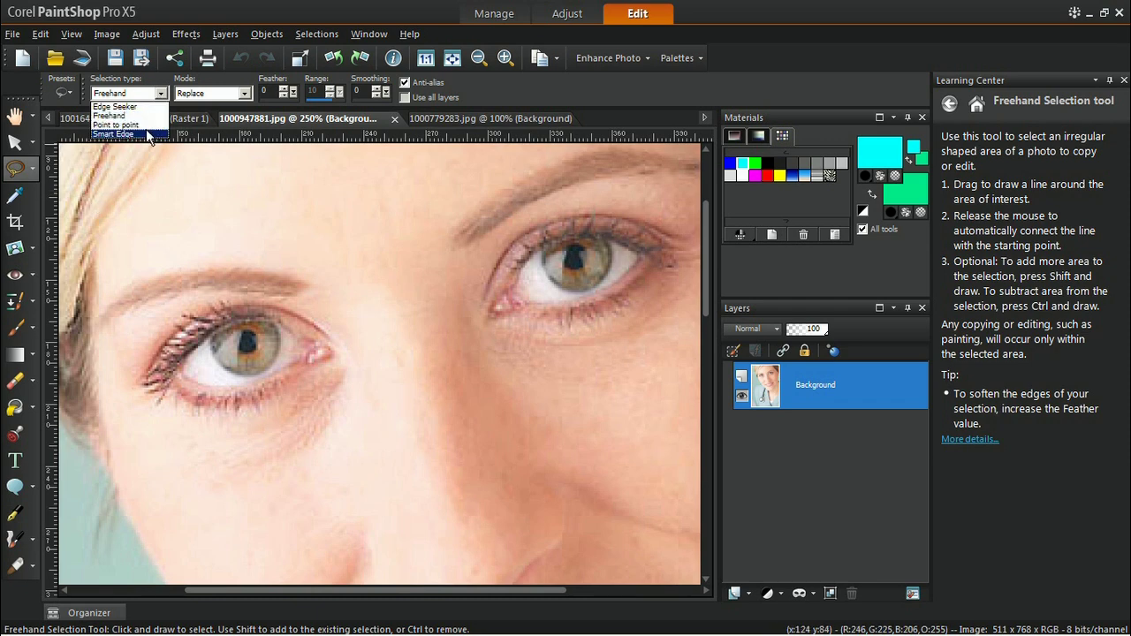
left_click(149, 135)
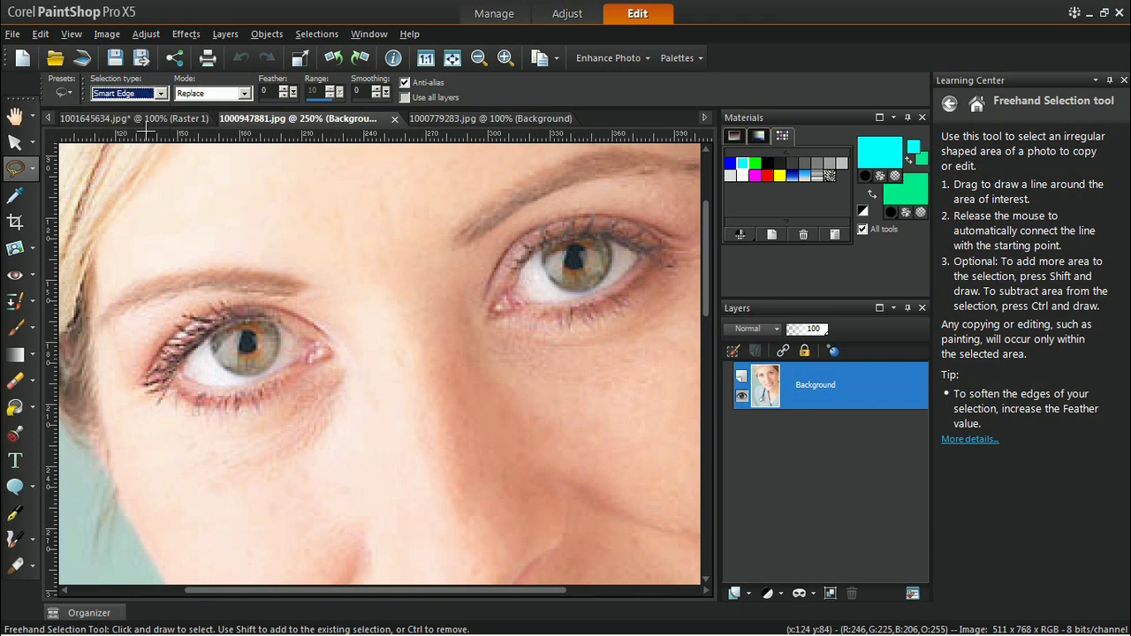
Step: Outline the left iris, then Shift-trace the right iris to add it to the selection
left_click(237, 320)
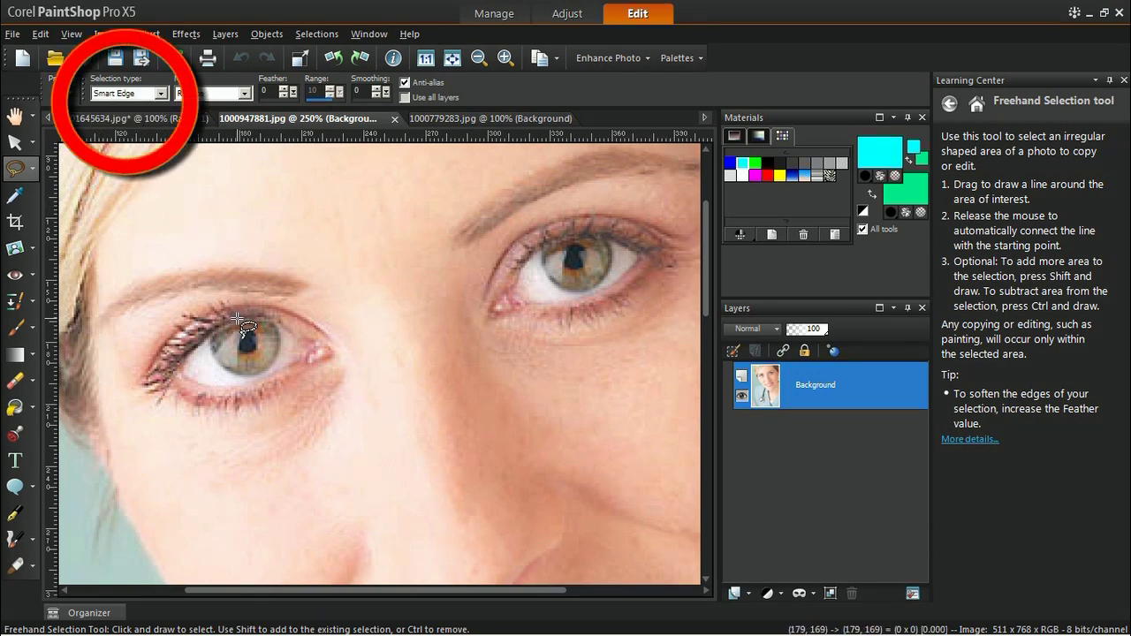
left_click(209, 338)
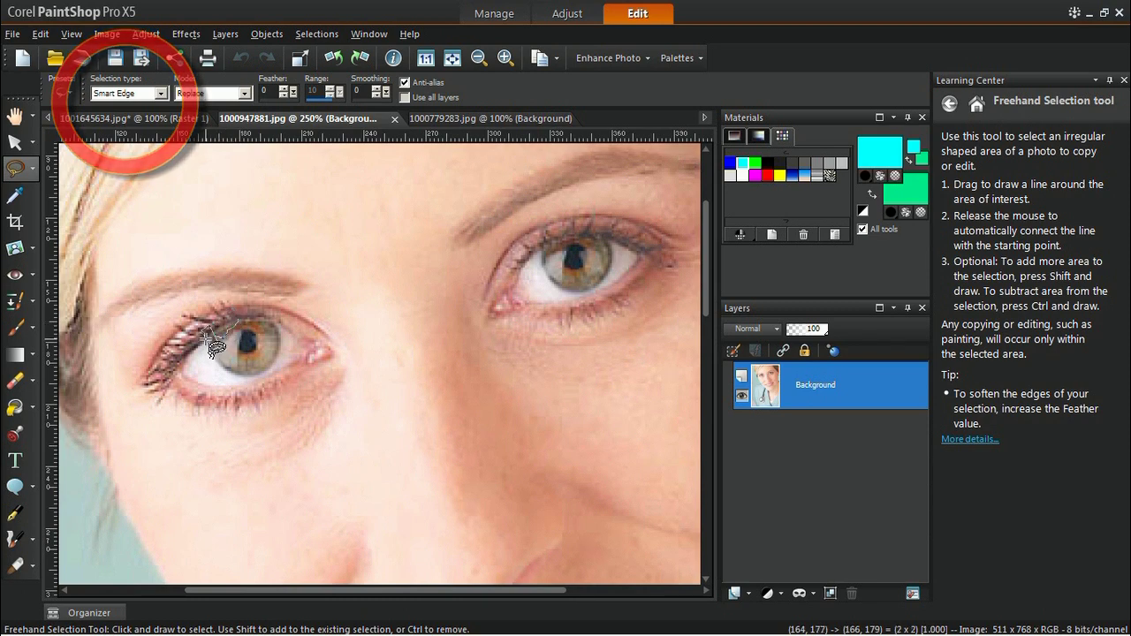
mouse_move(206, 338)
left_mouse_down()
mouse_move(206, 360)
mouse_move(256, 378)
mouse_move(281, 352)
mouse_move(279, 333)
mouse_move(248, 313)
mouse_move(226, 320)
left_mouse_up()
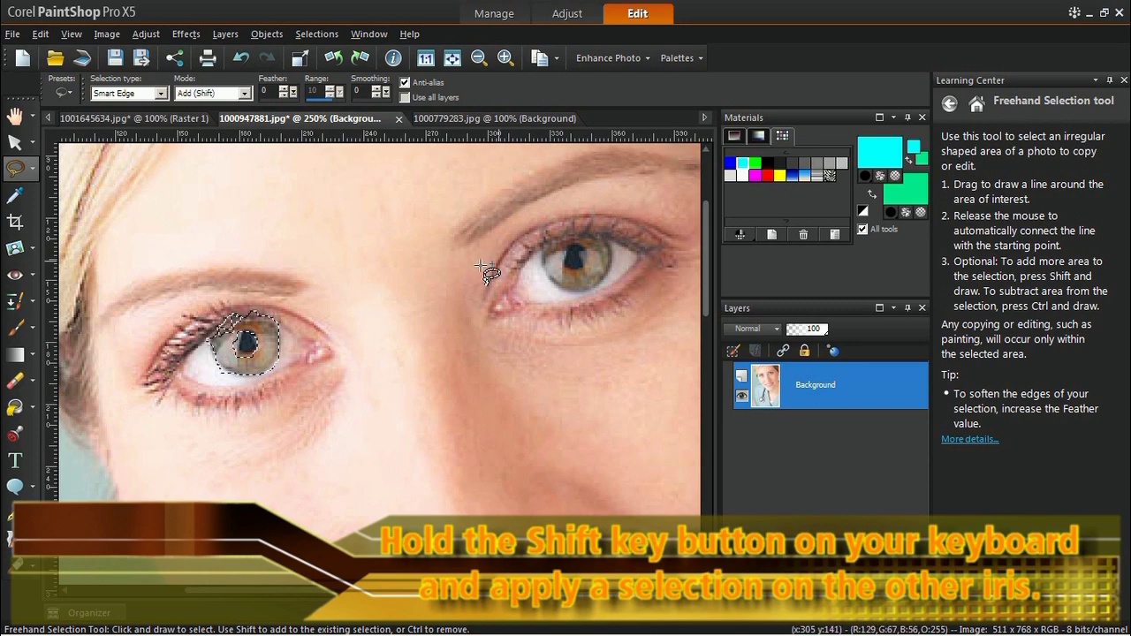
key("shift")
mouse_move(545, 238)
left_mouse_down()
mouse_move(546, 276)
mouse_move(576, 292)
mouse_move(611, 257)
mouse_move(587, 231)
mouse_move(530, 251)
mouse_move(587, 252)
mouse_move(572, 251)
mouse_move(587, 267)
mouse_move(578, 278)
mouse_move(543, 253)
left_mouse_up()
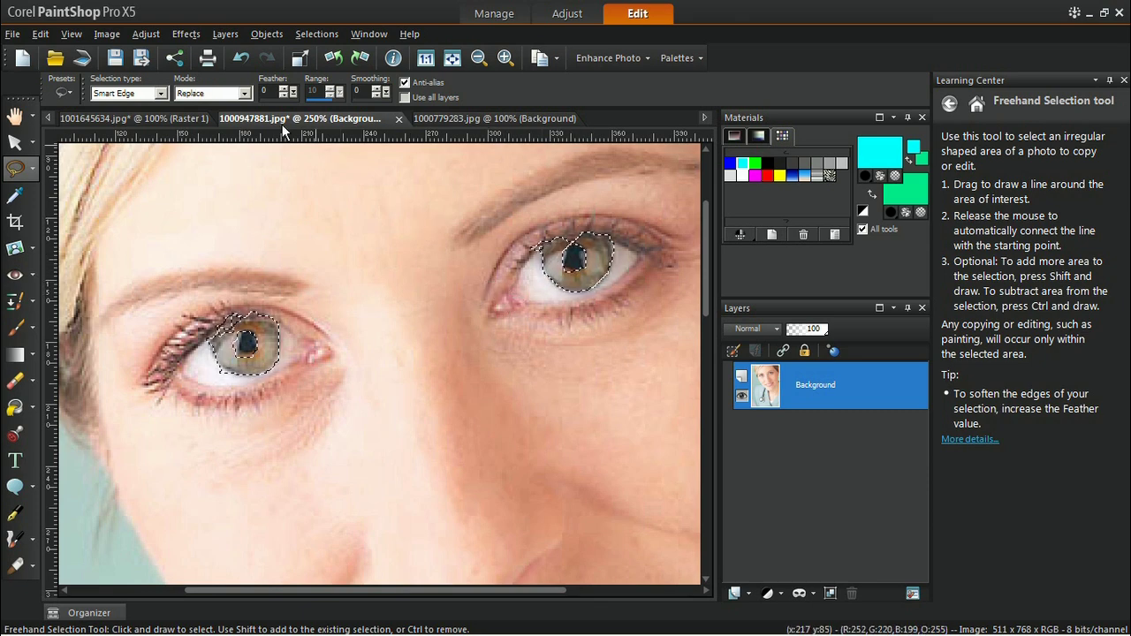
Step: Open Colorize with before/after previews and reset it to Factory Defaults
left_click(158, 34)
mouse_move(223, 210)
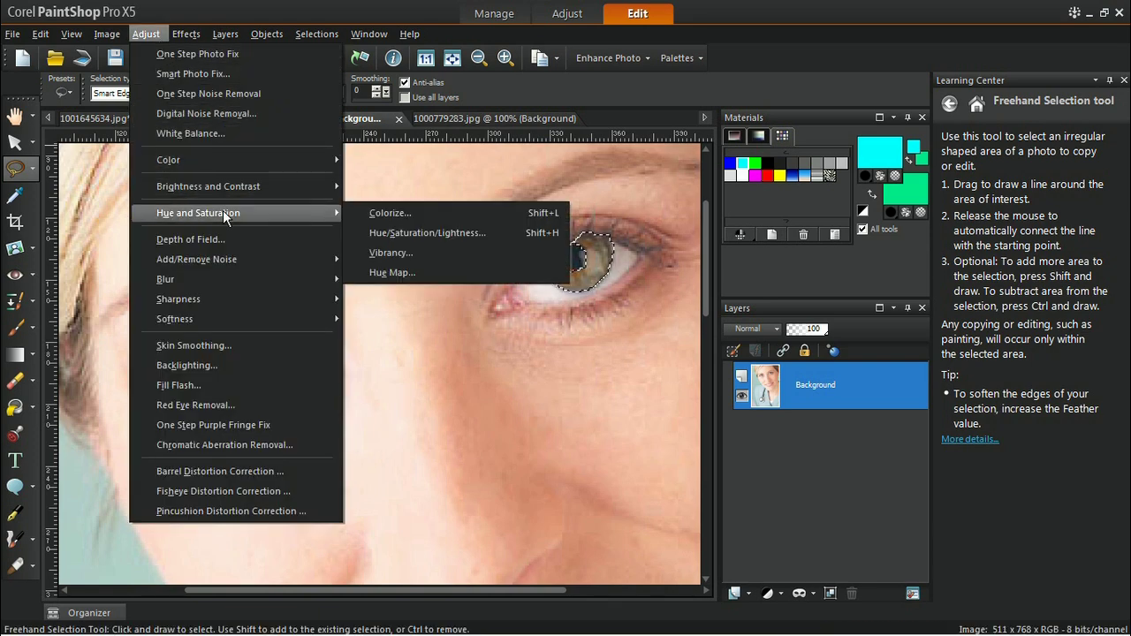
left_click(380, 213)
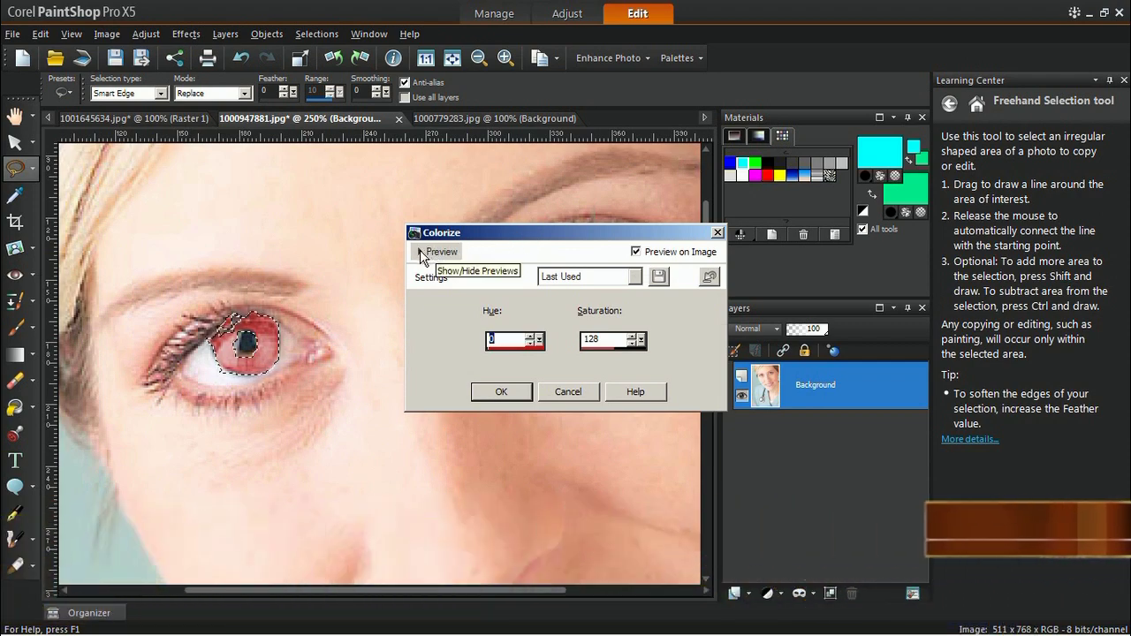
left_click(446, 253)
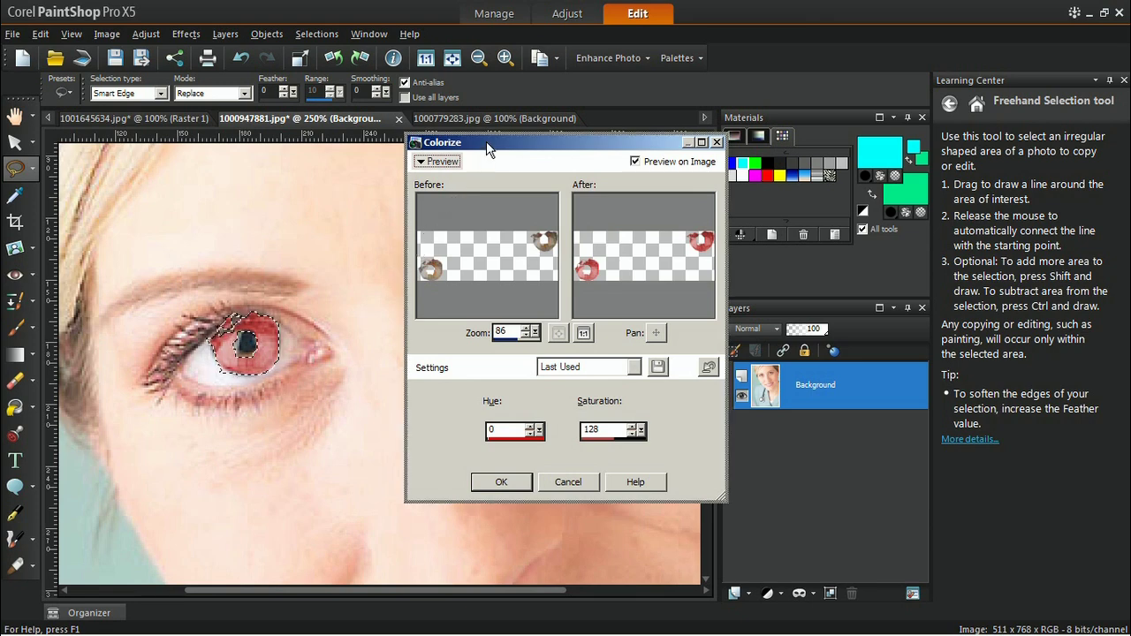
left_click_drag(485, 143, 744, 205)
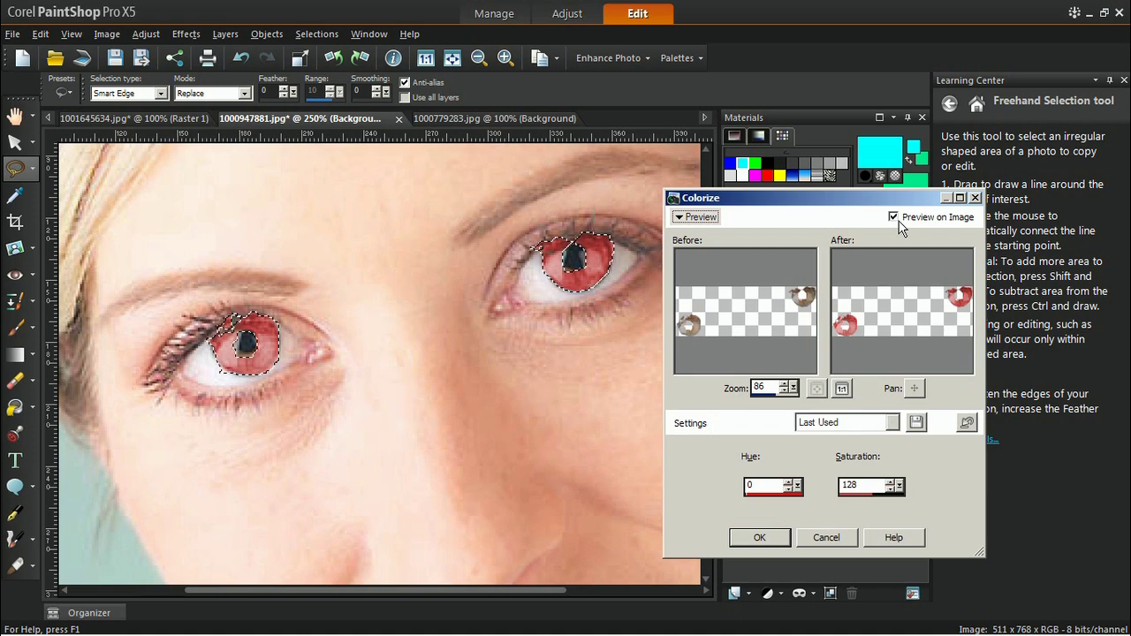
left_click(893, 422)
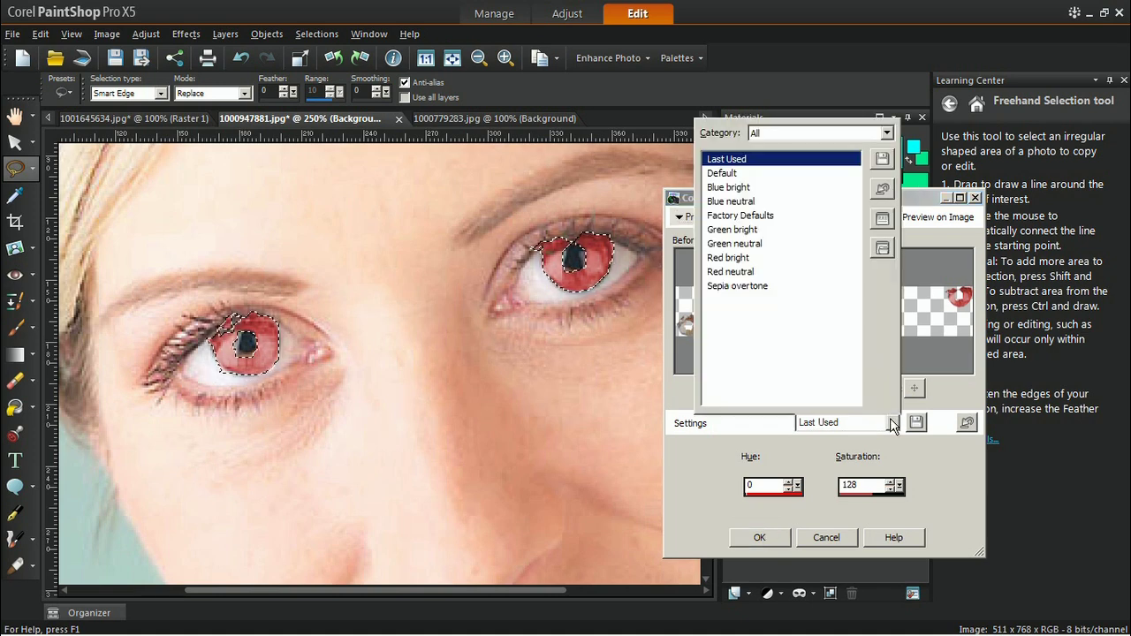
left_click(793, 217)
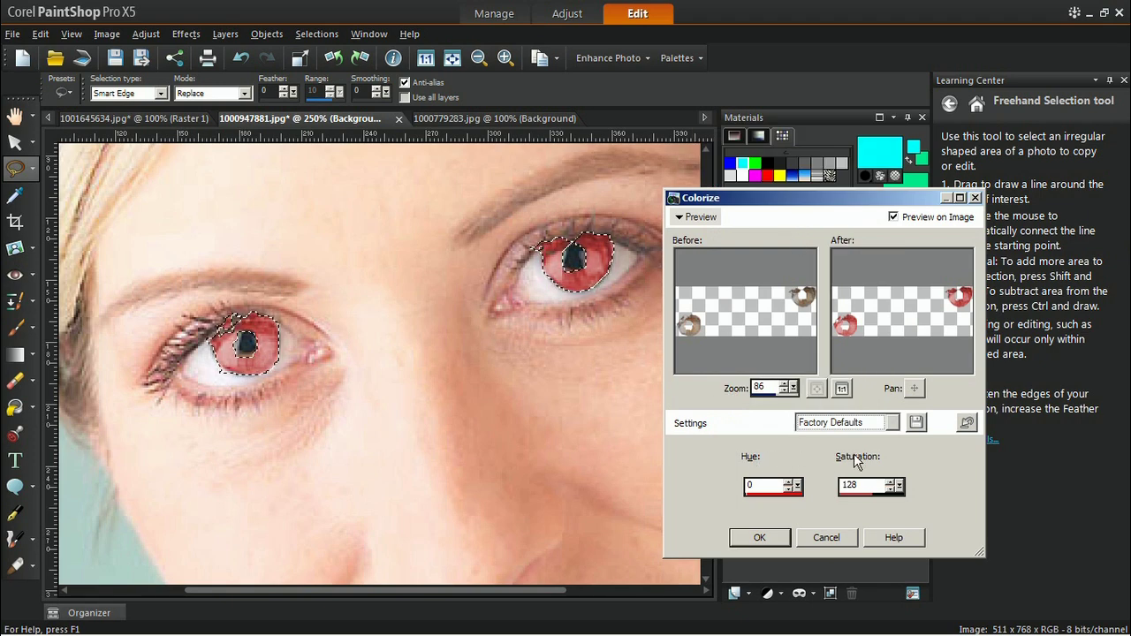
Step: Set Colorize Hue to 70 and Saturation to 38, and apply it to the irises
left_click(771, 483)
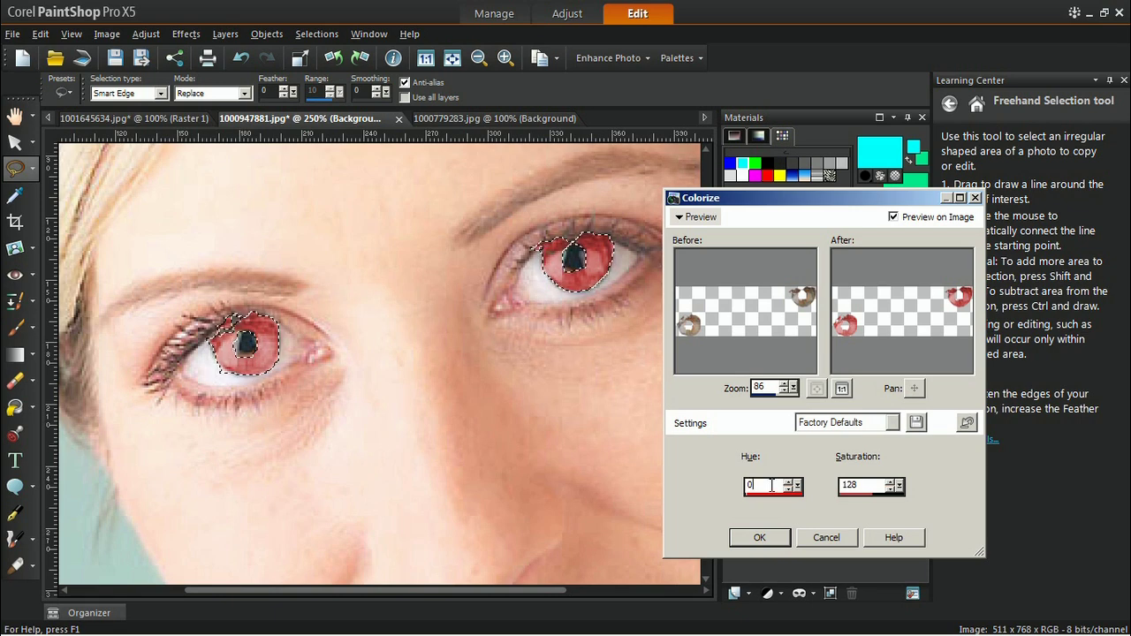
mouse_move(801, 492)
left_mouse_down()
mouse_move(776, 500)
mouse_move(827, 503)
mouse_move(809, 503)
left_mouse_up()
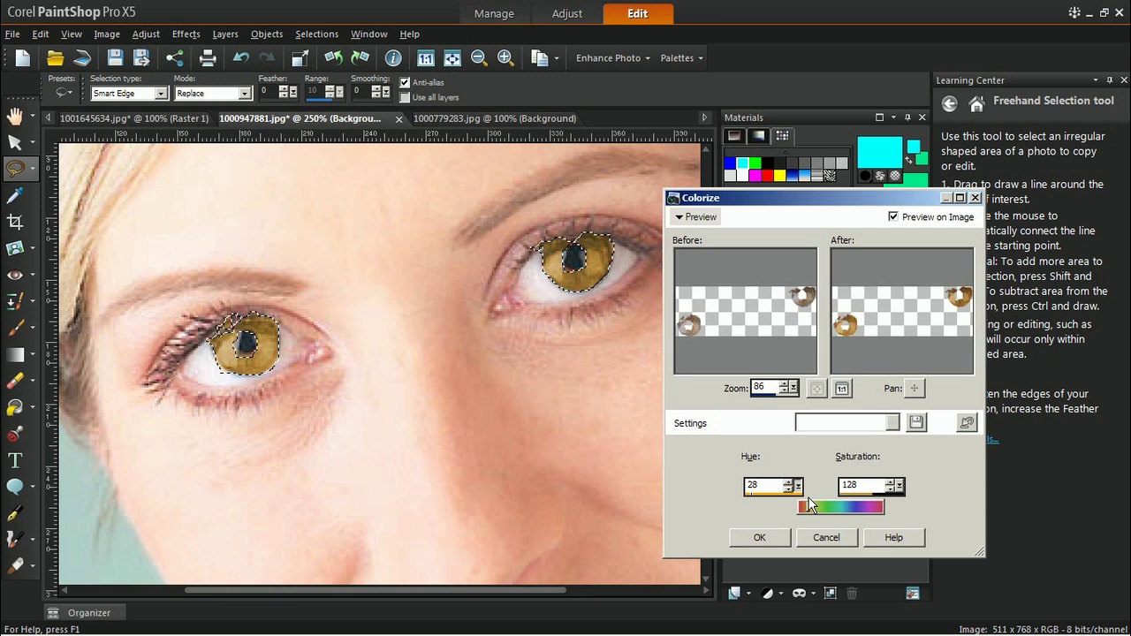
left_click_drag(810, 504, 822, 504)
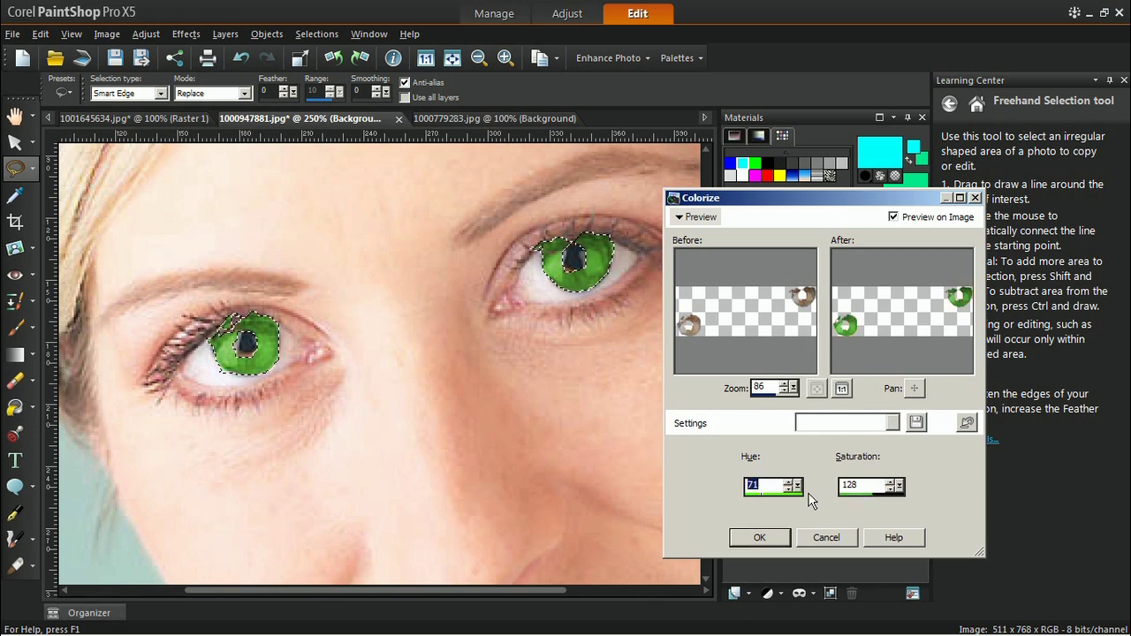
left_click(790, 488)
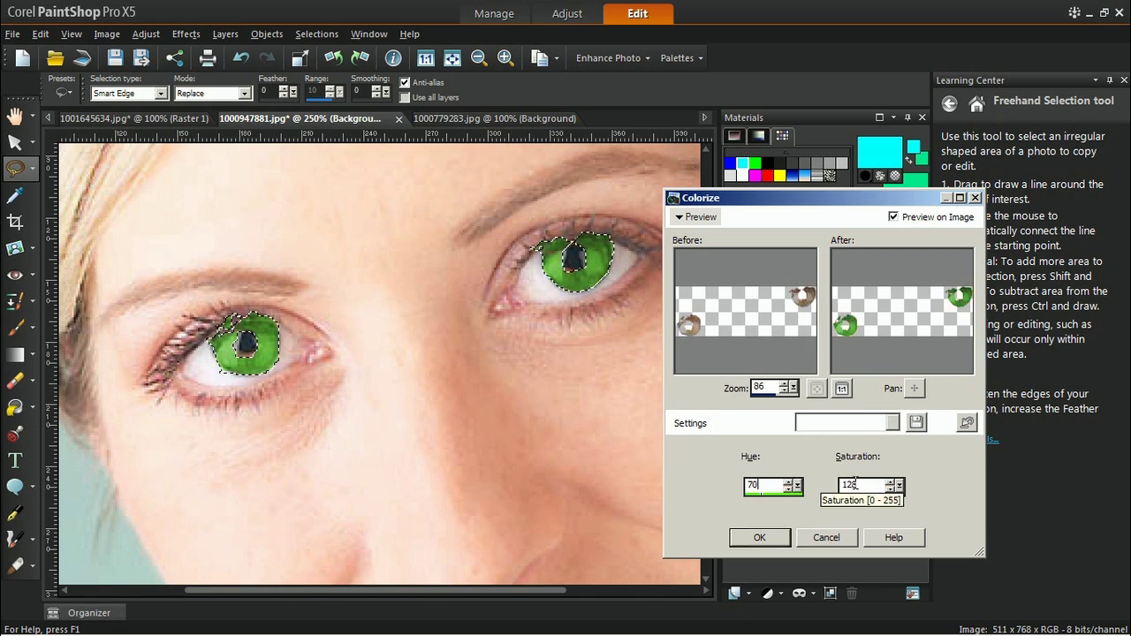
left_click_drag(898, 487, 894, 493)
key("BackSpace")
key("BackSpace")
type("38")
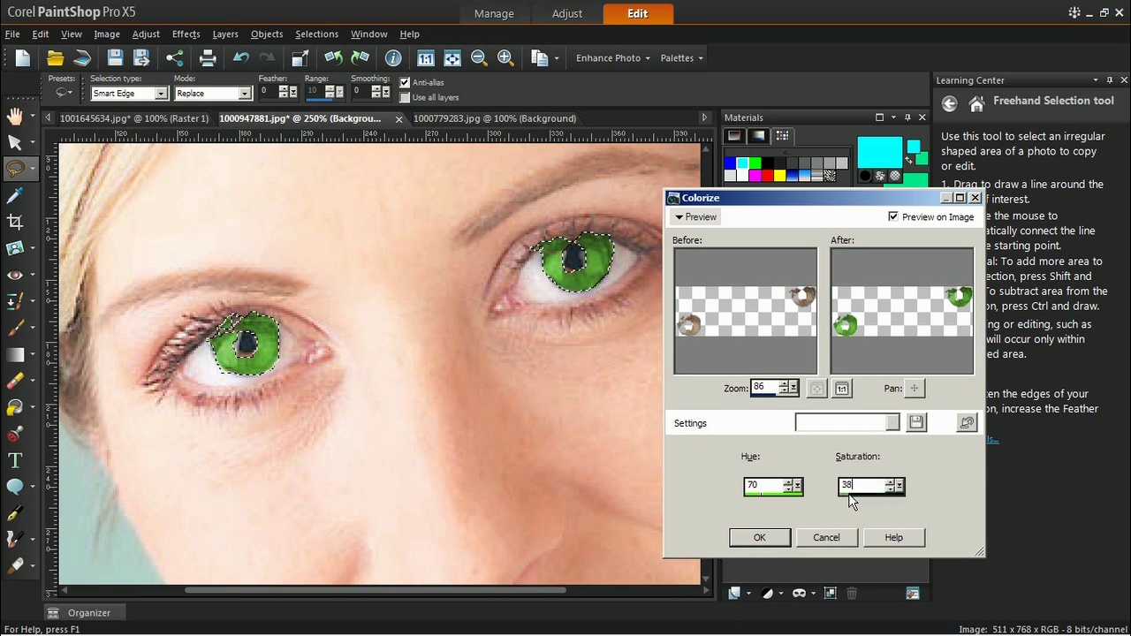
key("Return")
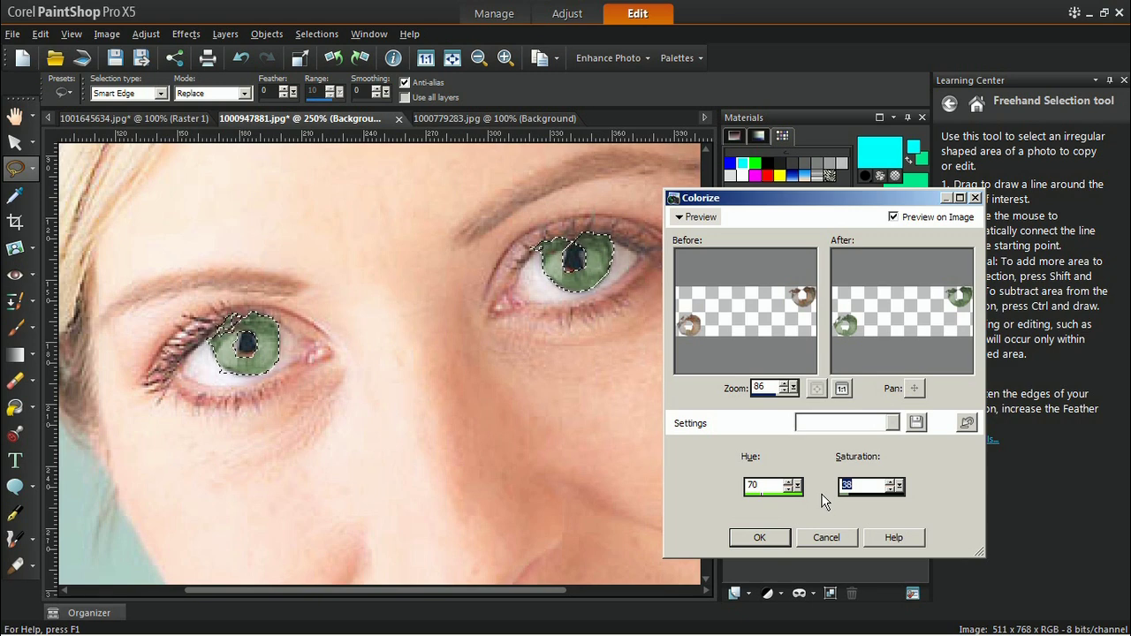
left_click(760, 539)
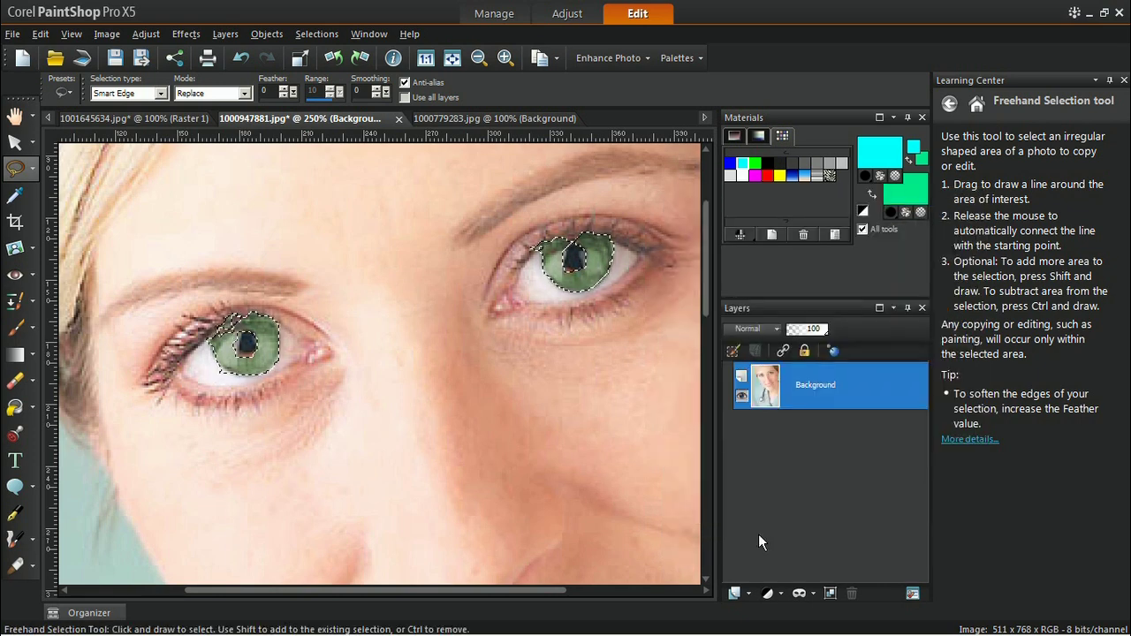
Step: Deselect the woman's irises and switch to the young man's photo 1000779283.jpg
key("ctrl+d")
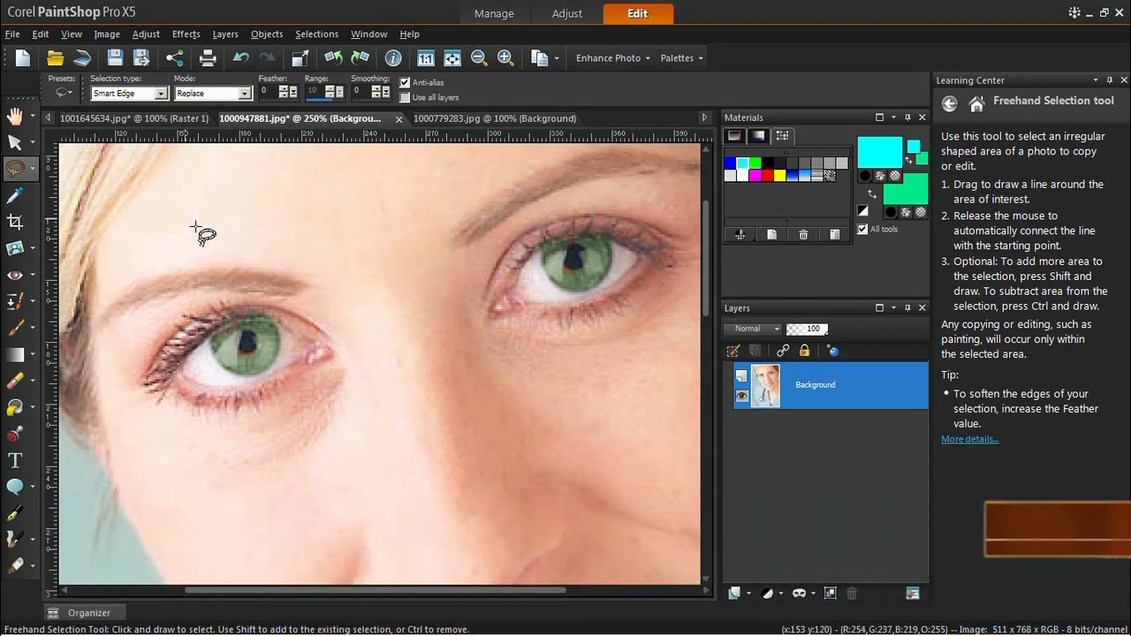
left_click(15, 118)
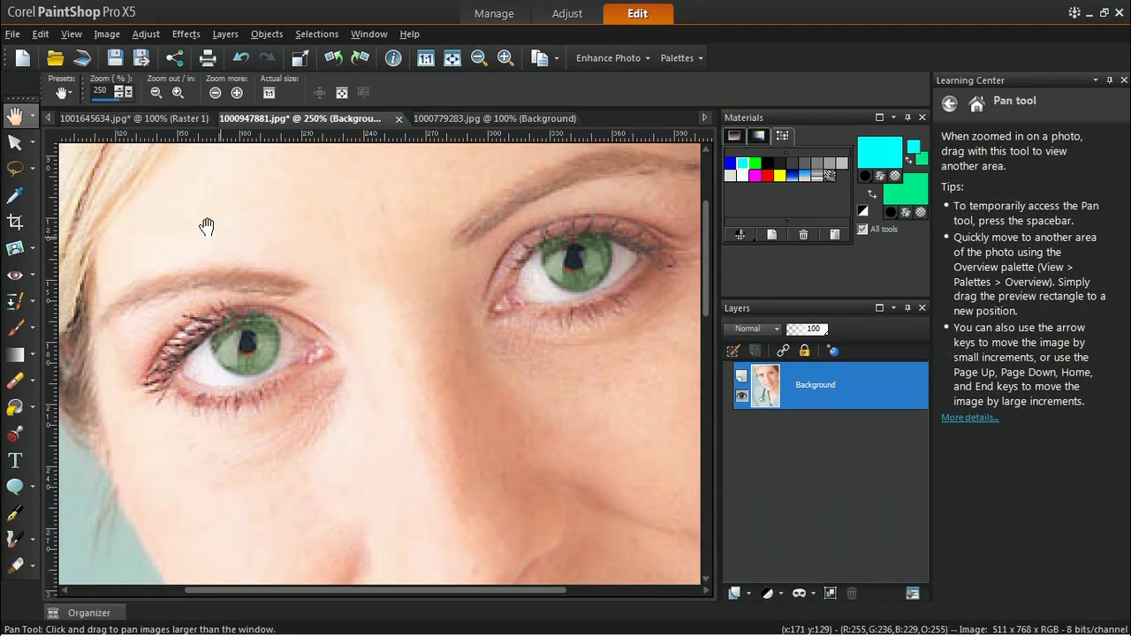
scroll(229, 234, "down", 3)
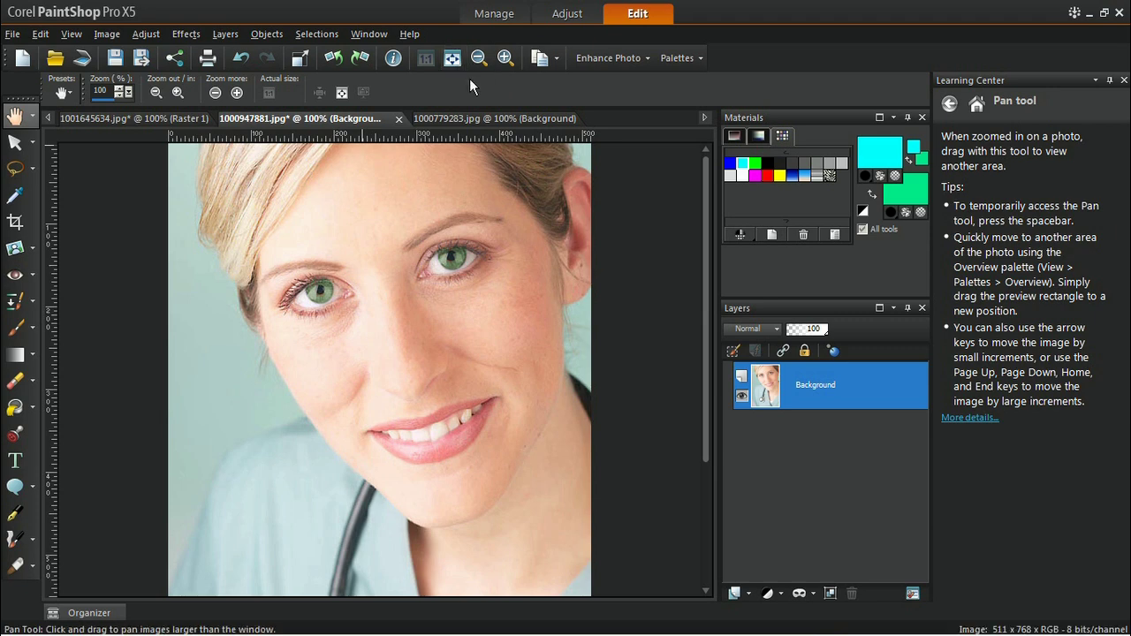
left_click(493, 118)
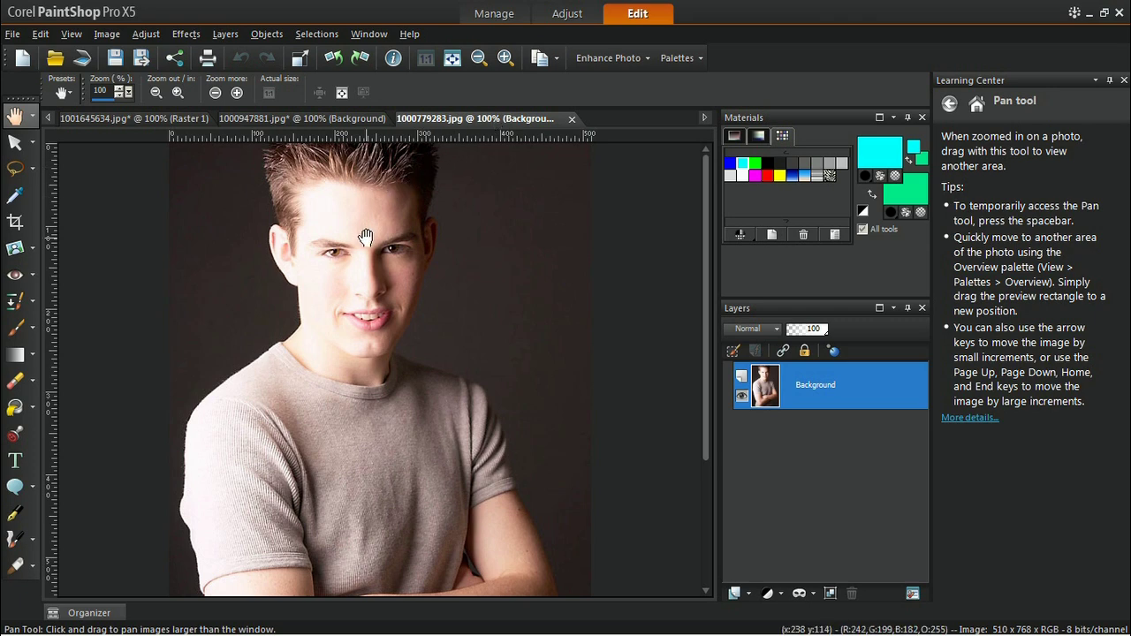
Step: Zoom to 400% over the young man's eyes and choose the Freehand Selection tool
scroll(366, 236, "up", 4)
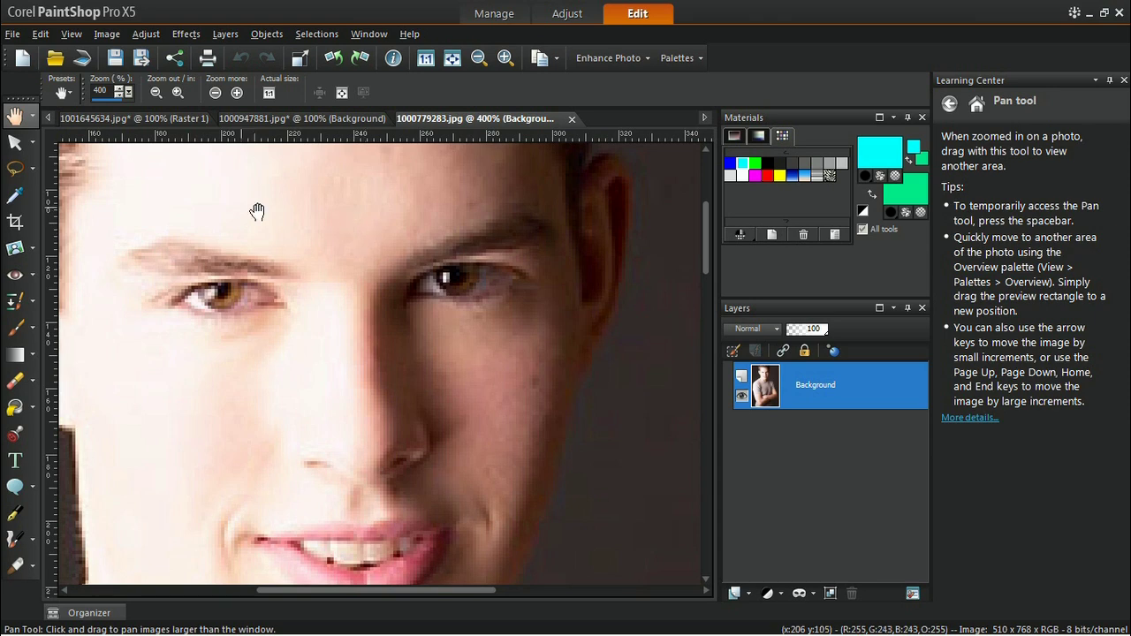
left_click(20, 173)
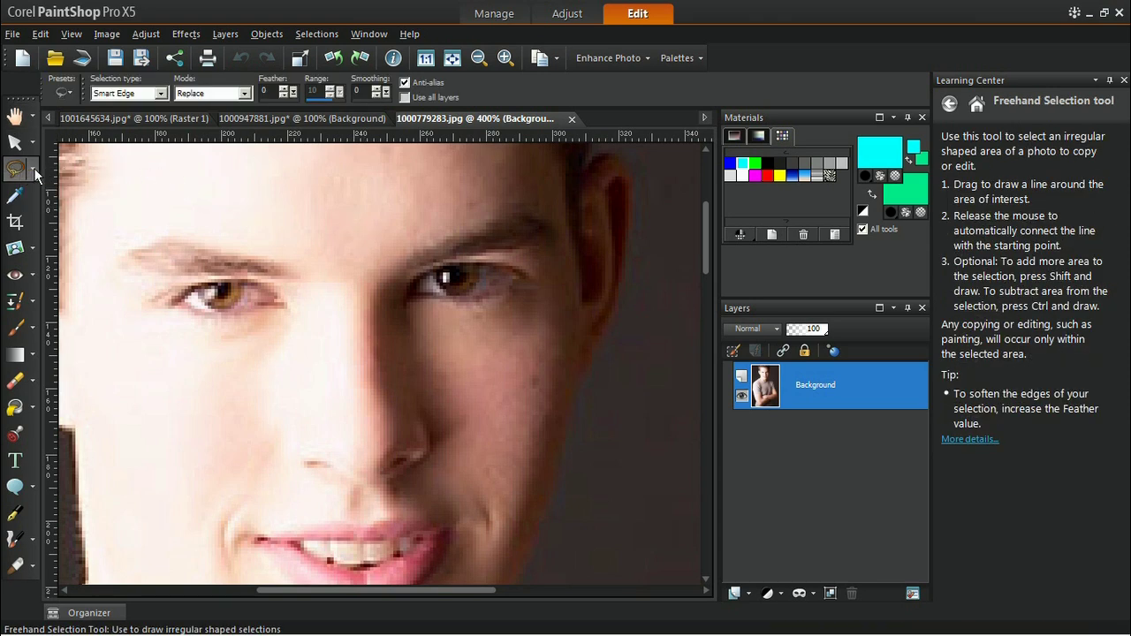
Step: Outline the young man's left iris with the Edge Seeker selection type
left_click(162, 94)
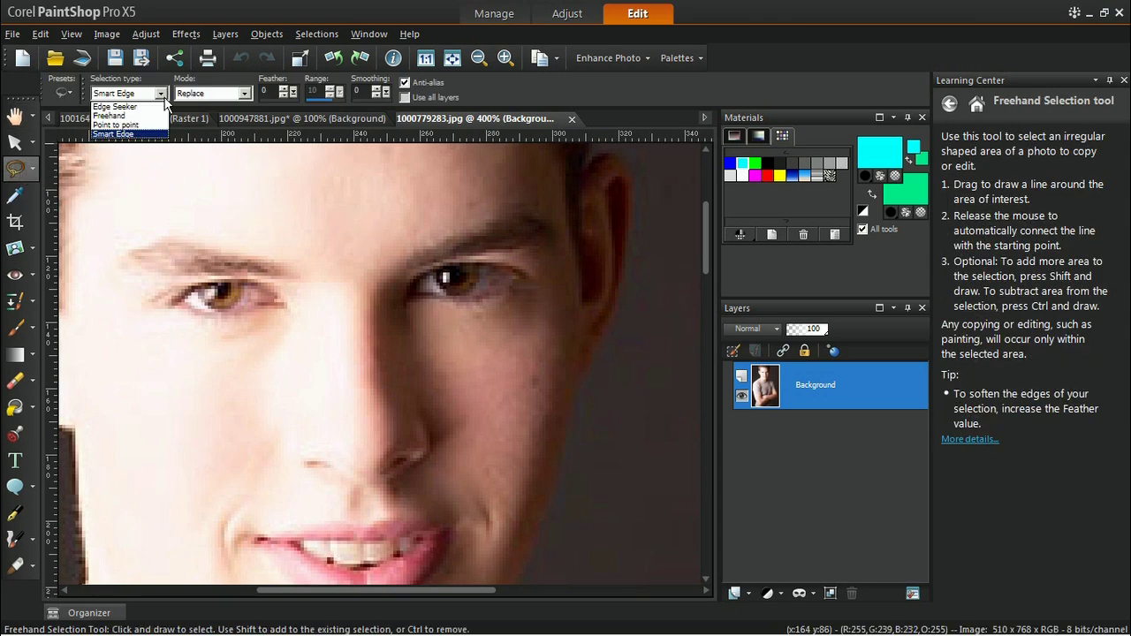
left_click(124, 106)
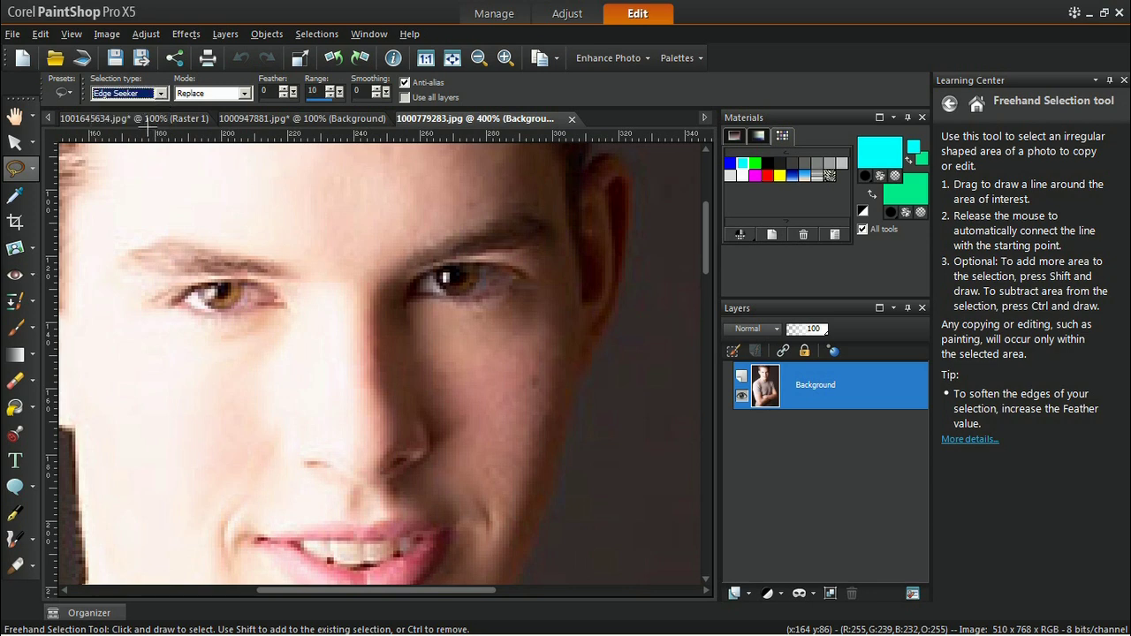
left_click(200, 288)
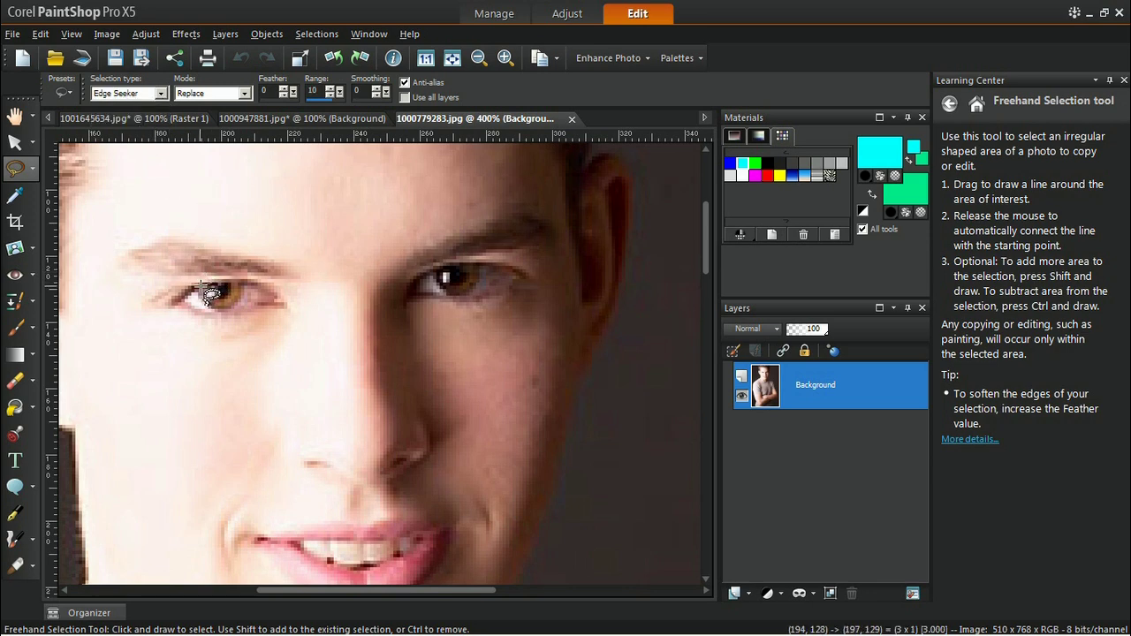
left_click(242, 289)
left_click(201, 291)
double_click(234, 281)
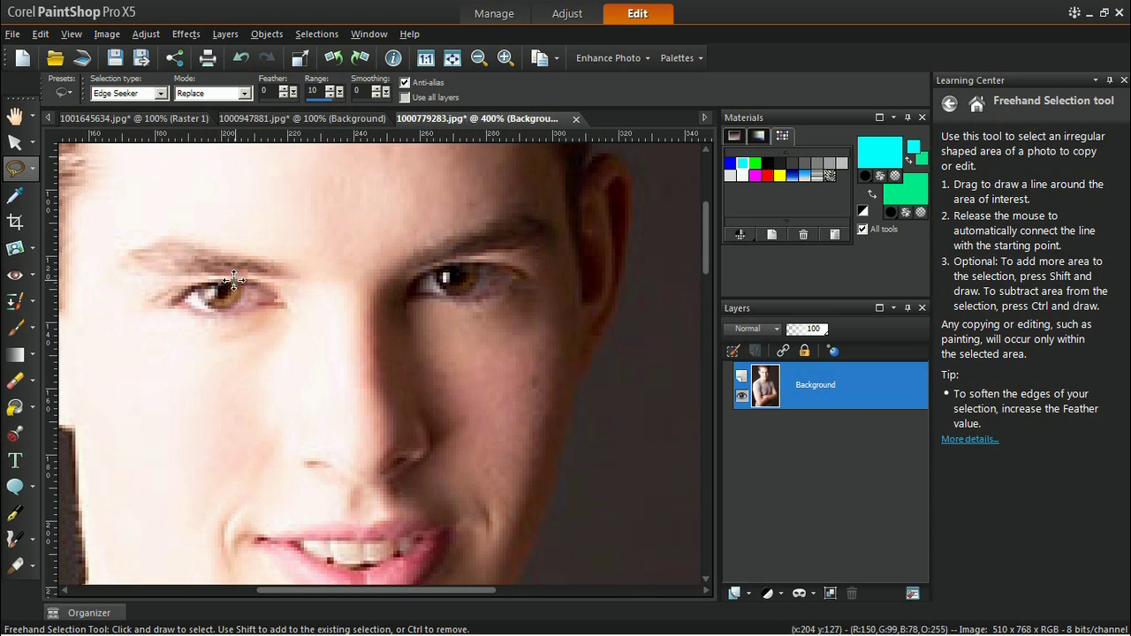
Step: Add the right iris to the selection with a second Edge Seeker outline
left_click(442, 287, "shift")
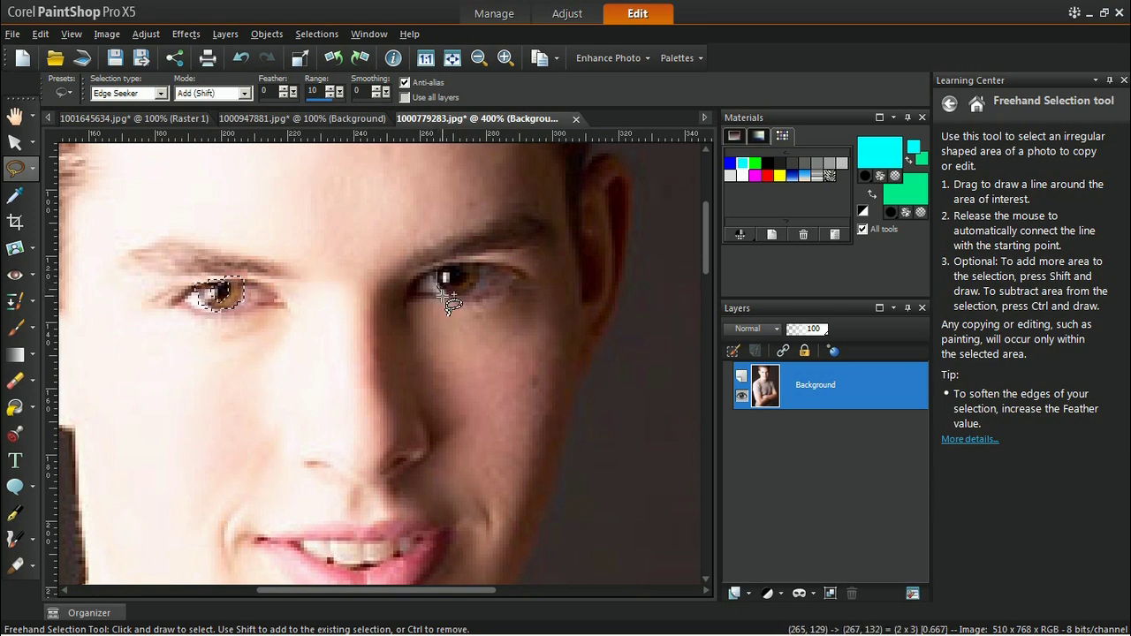
left_click(478, 266)
left_click(470, 261)
double_click(441, 275)
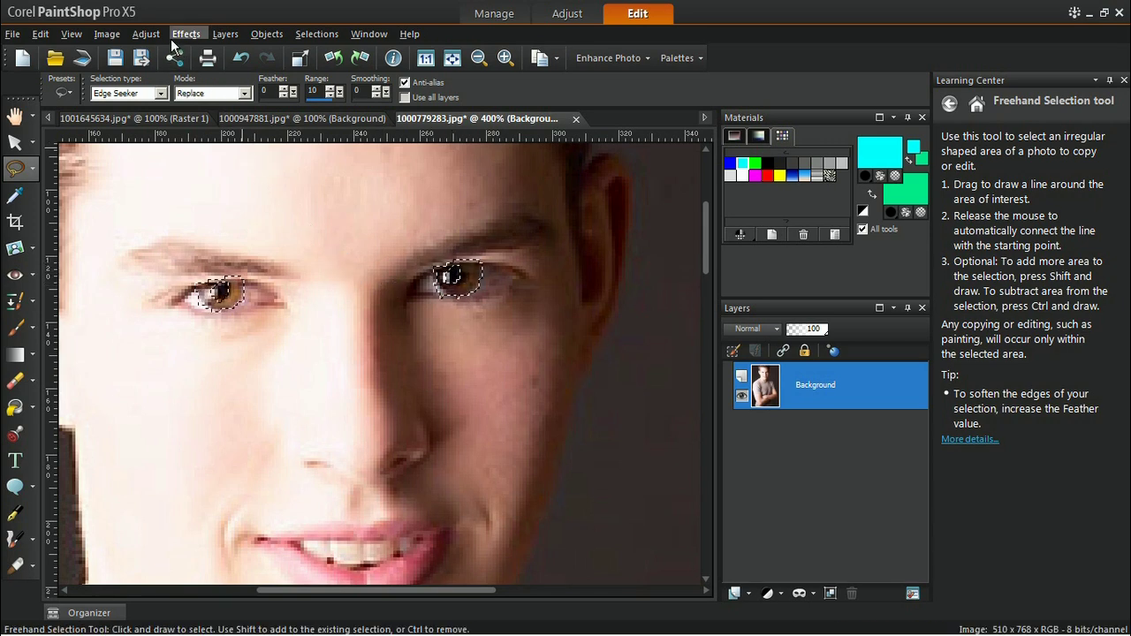
left_click(185, 34)
Step: Open Photo Effects > Film and Filters and choose the Glamour film look
mouse_move(216, 80)
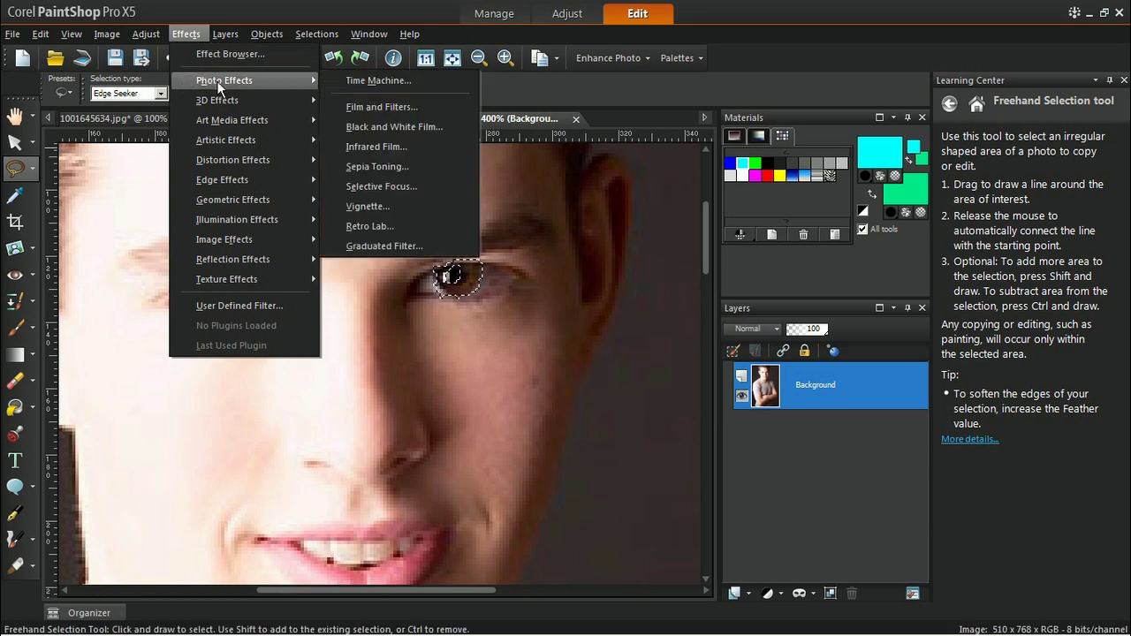
left_click(416, 106)
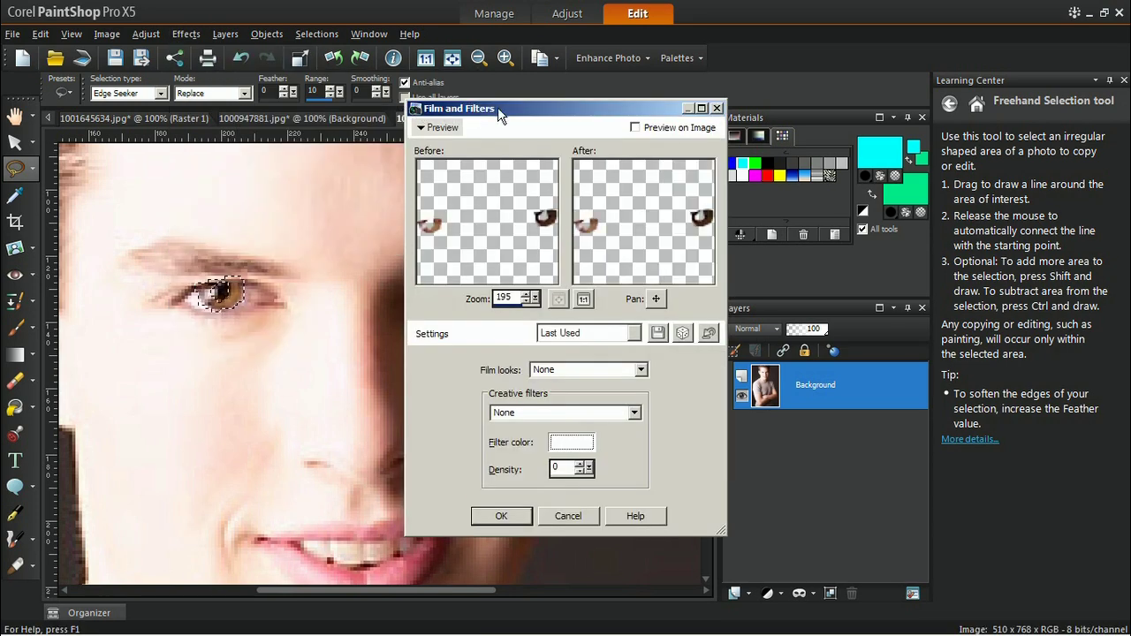
left_click_drag(497, 107, 627, 107)
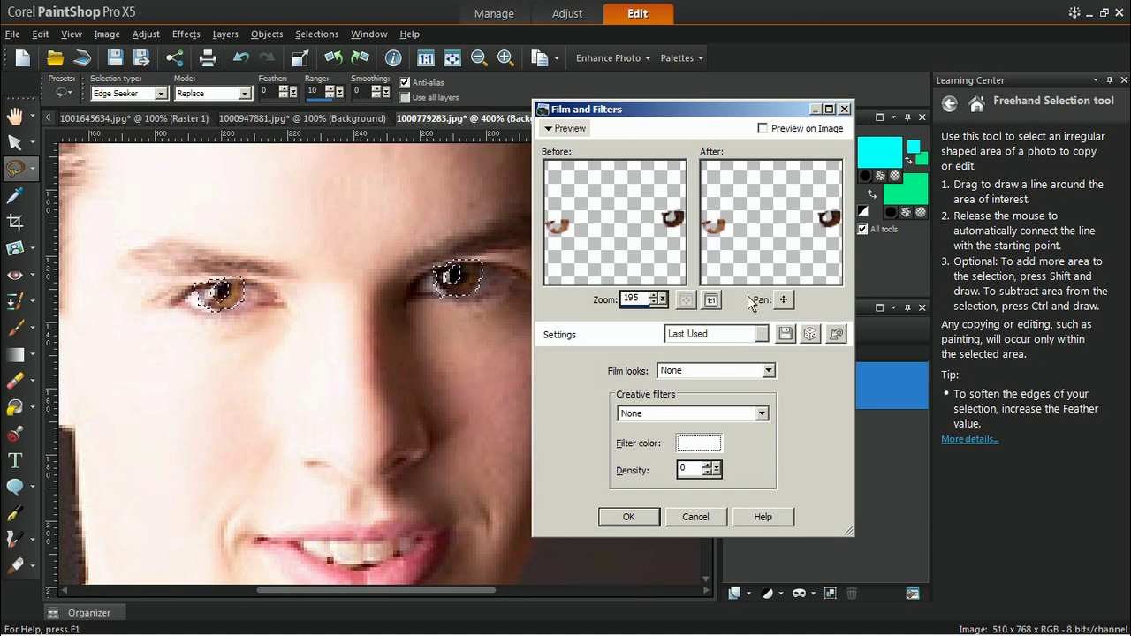
left_click(767, 370)
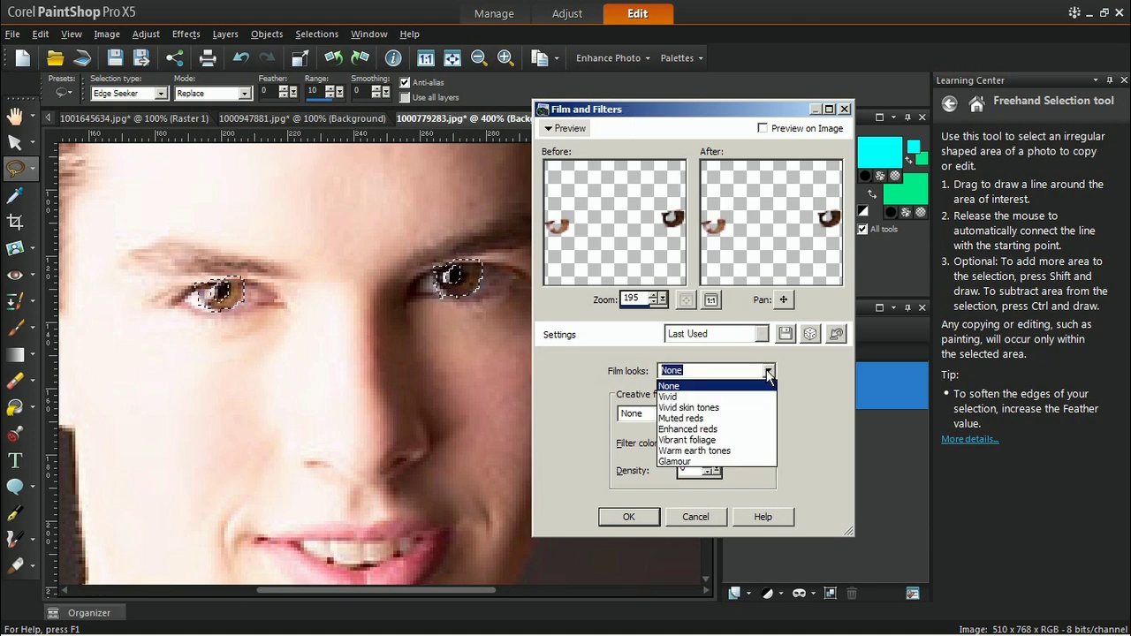
left_click(703, 462)
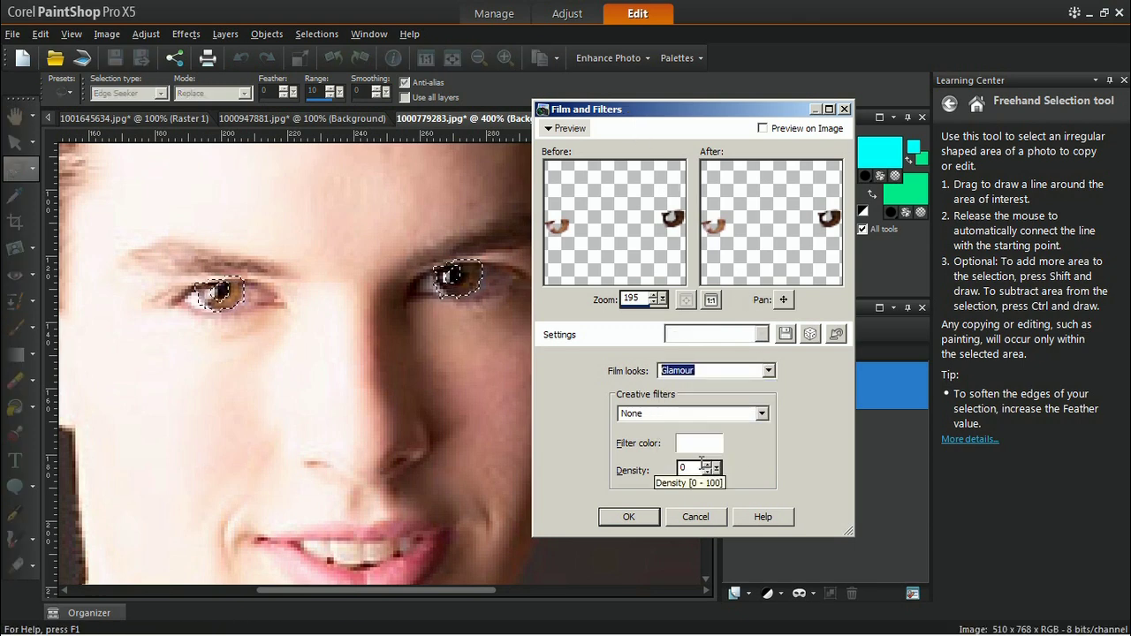
key("Tab")
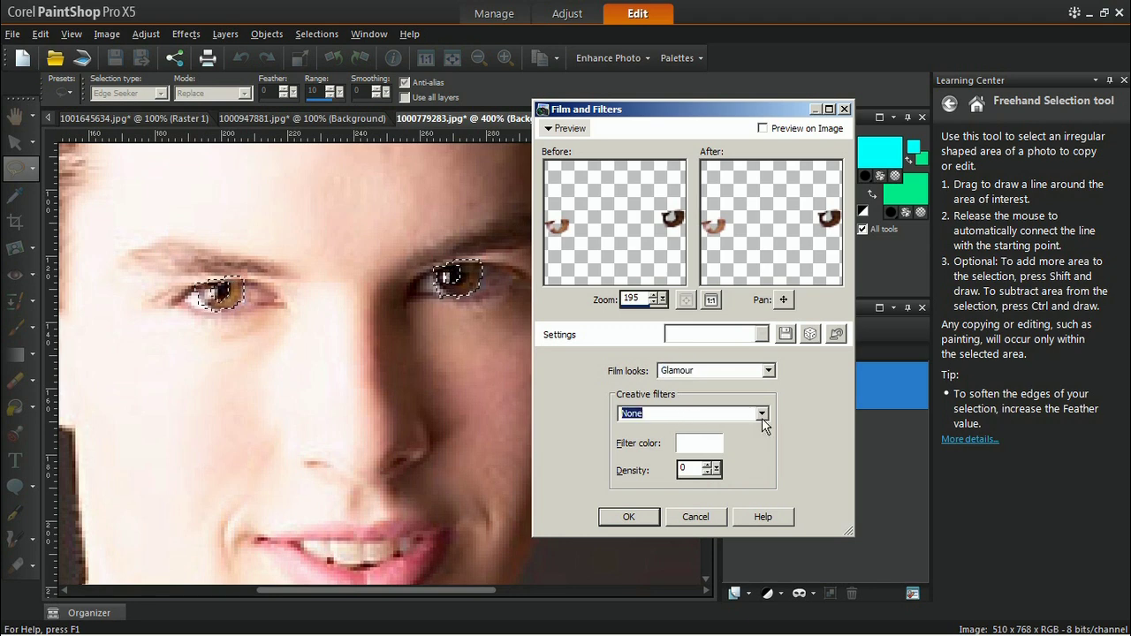
Step: Set a Custom red creative filter at density 50 and apply it to the irises
left_click(762, 413)
left_click(735, 499)
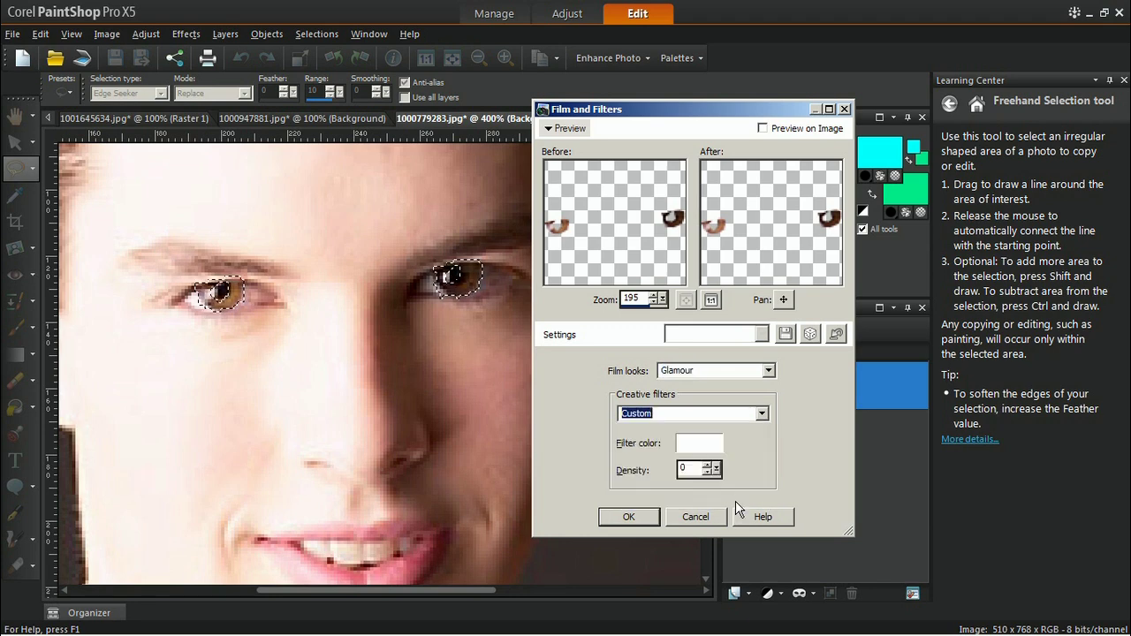
left_click(702, 441)
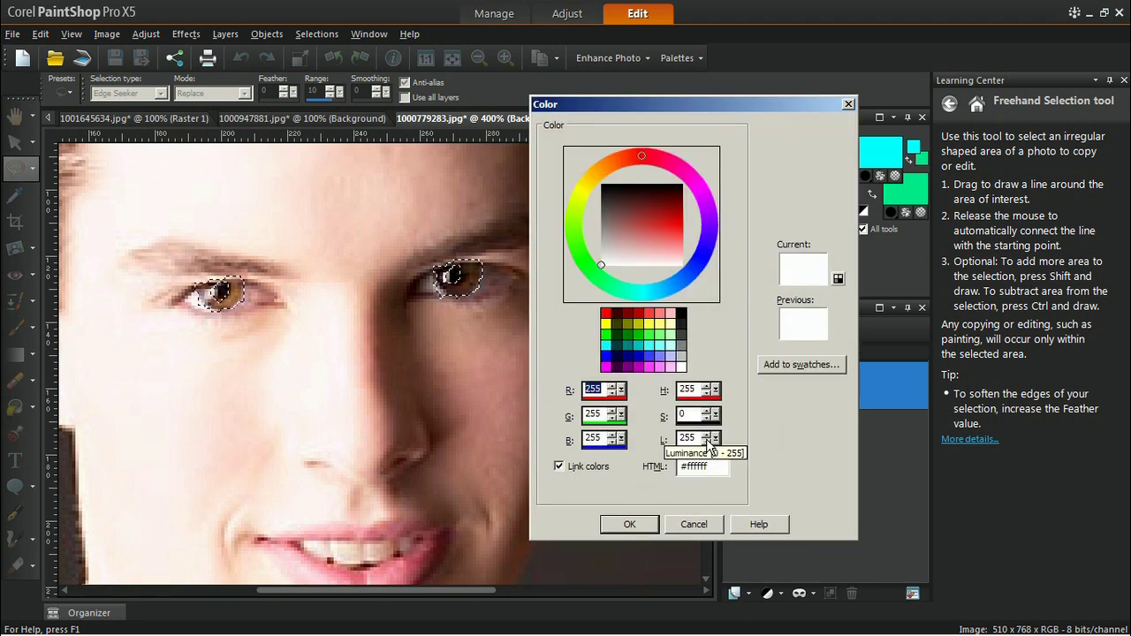
left_click(610, 312)
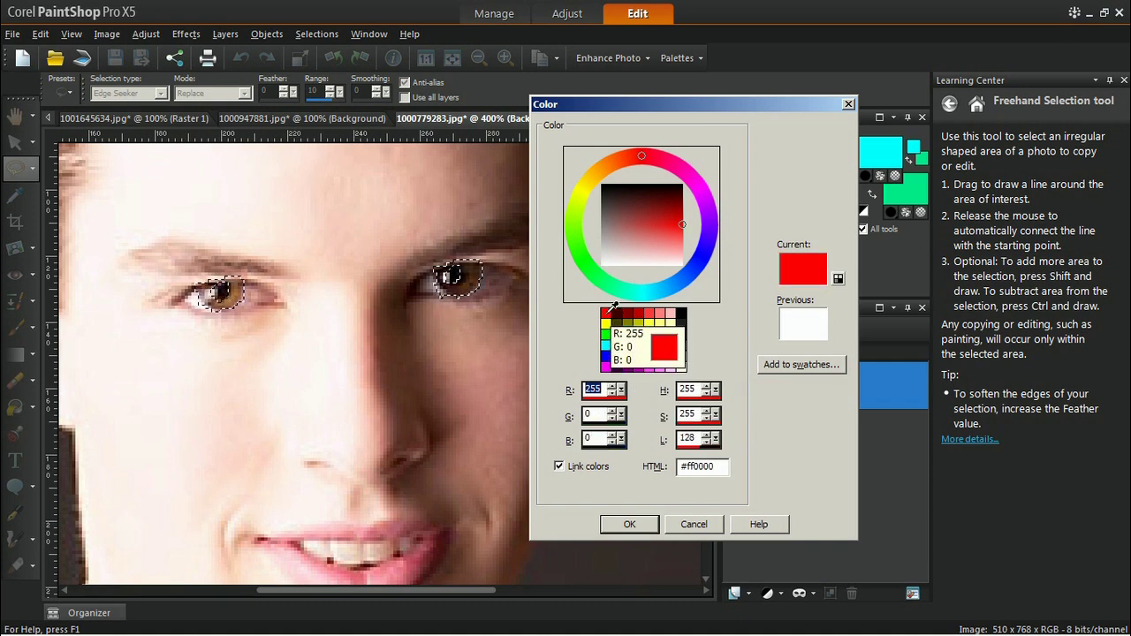
left_click(629, 524)
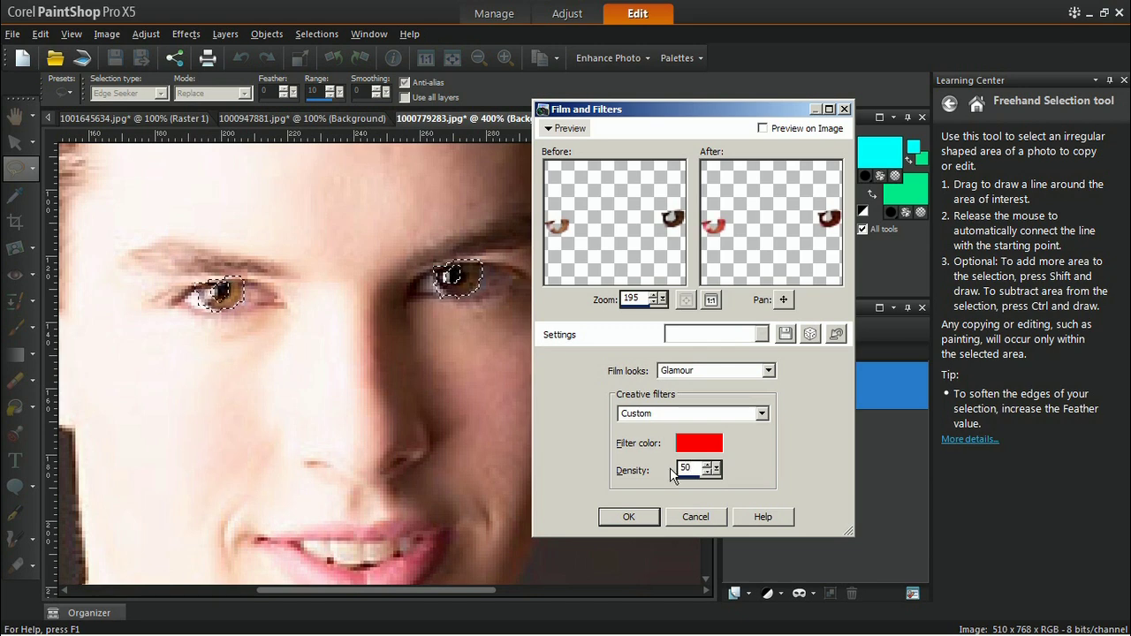
left_click(628, 516)
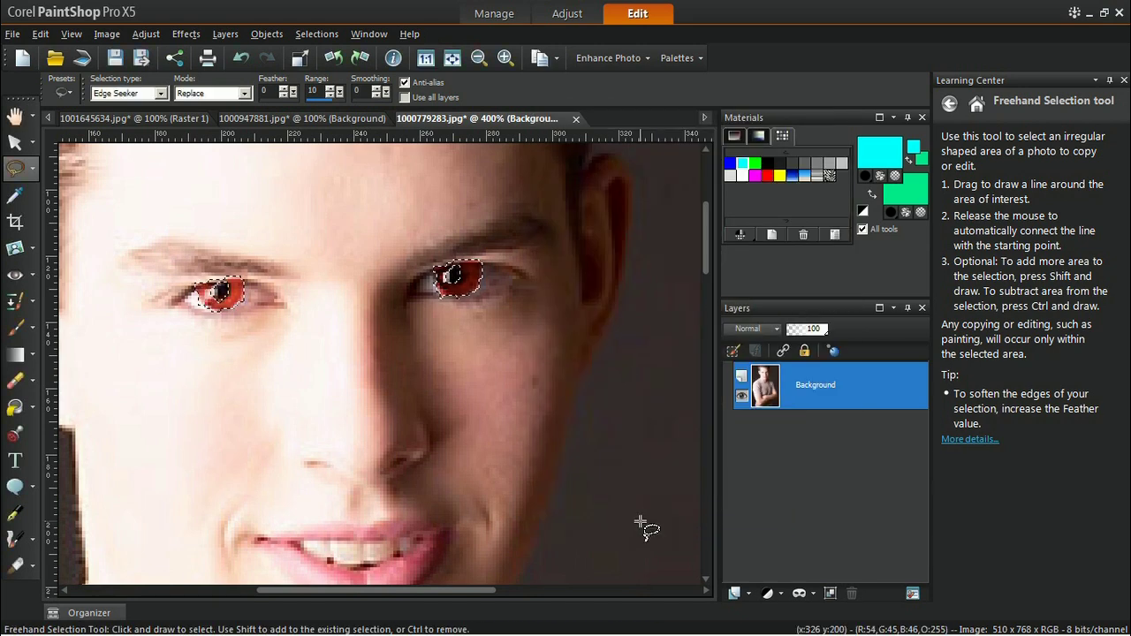
Step: Fit the photo to the window, then zoom in to about 150% on the young man's face
key("ctrl")
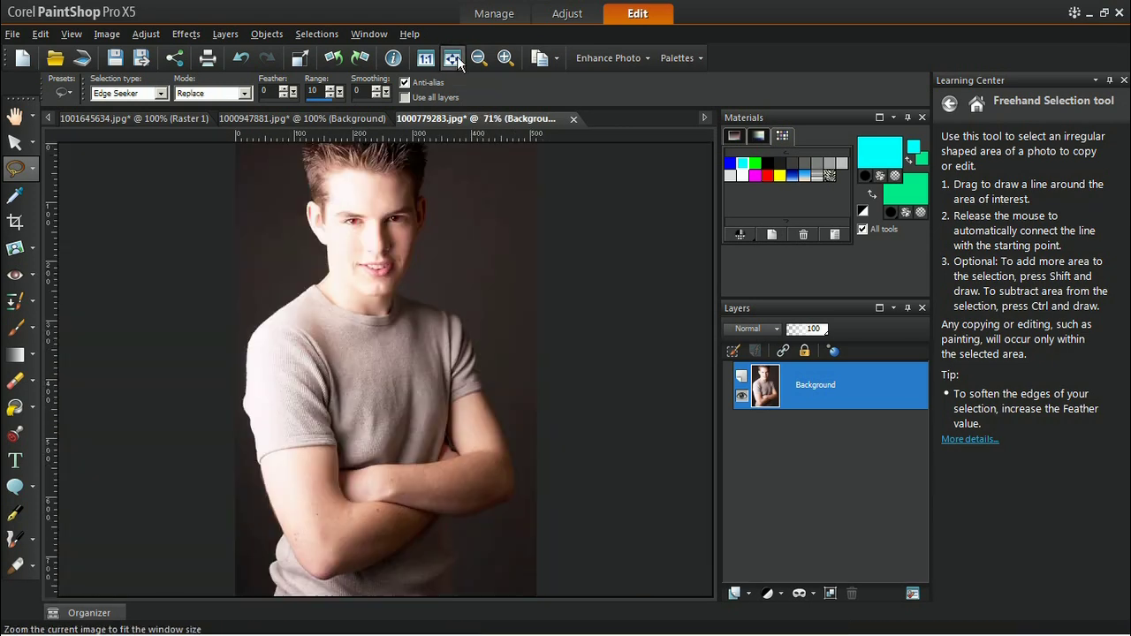
left_click(452, 58)
scroll(385, 172, "up", 5)
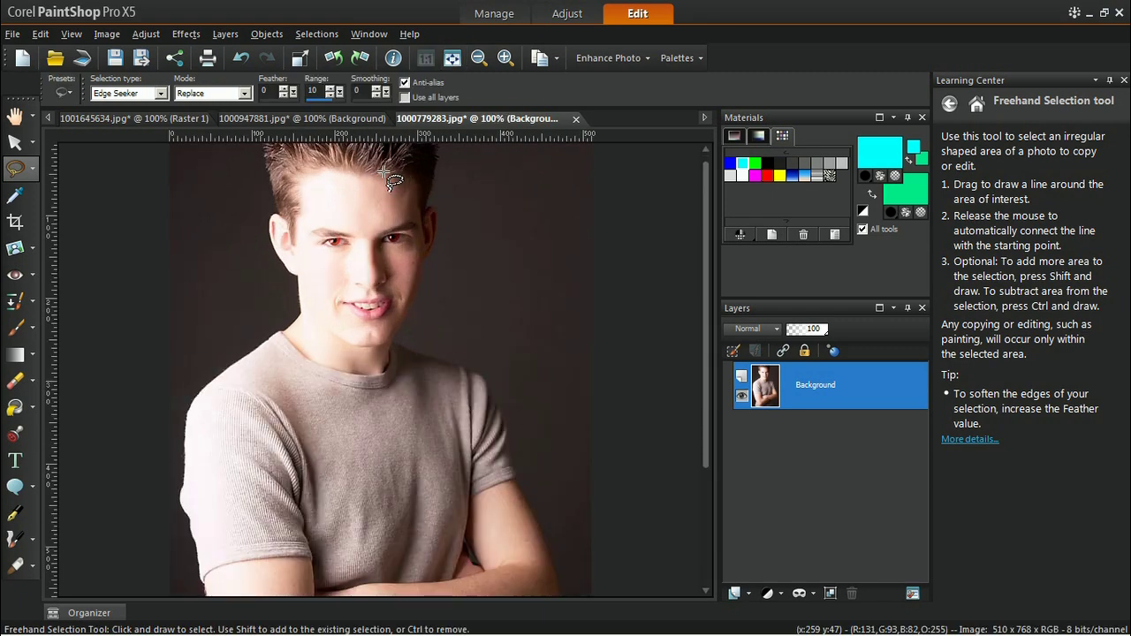